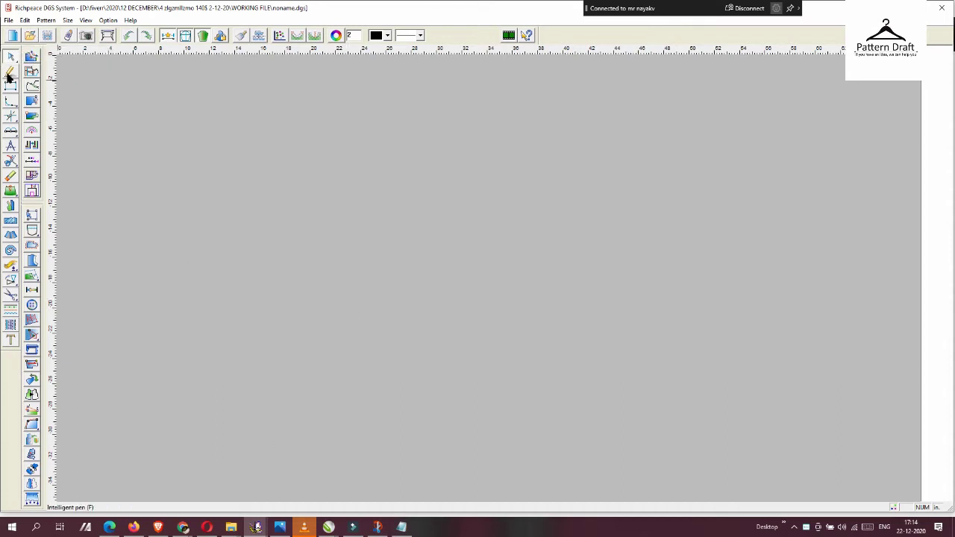
Draw the 9 x 20.12 base rectangle
left_click(10, 71)
left_click_drag(303, 157, 593, 409)
type("16")
key("BackSpace")
key("BackSpace")
type("9")
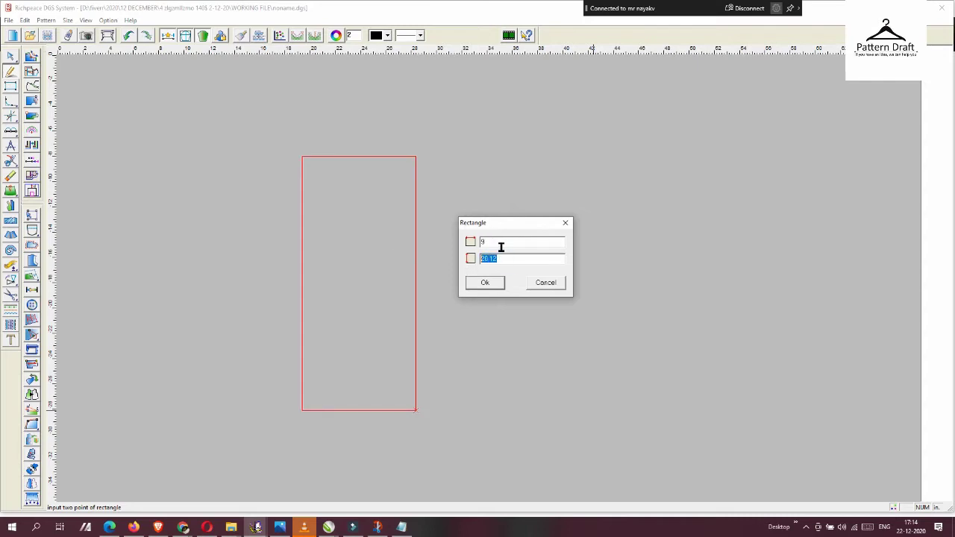
key("Return")
scroll(415, 166, "up", 2)
scroll(533, 209, "up", 2)
Draft the neck box starting 3 along the top edge
left_click(533, 217)
type("3")
key("Return")
left_click(492, 283)
key("Return")
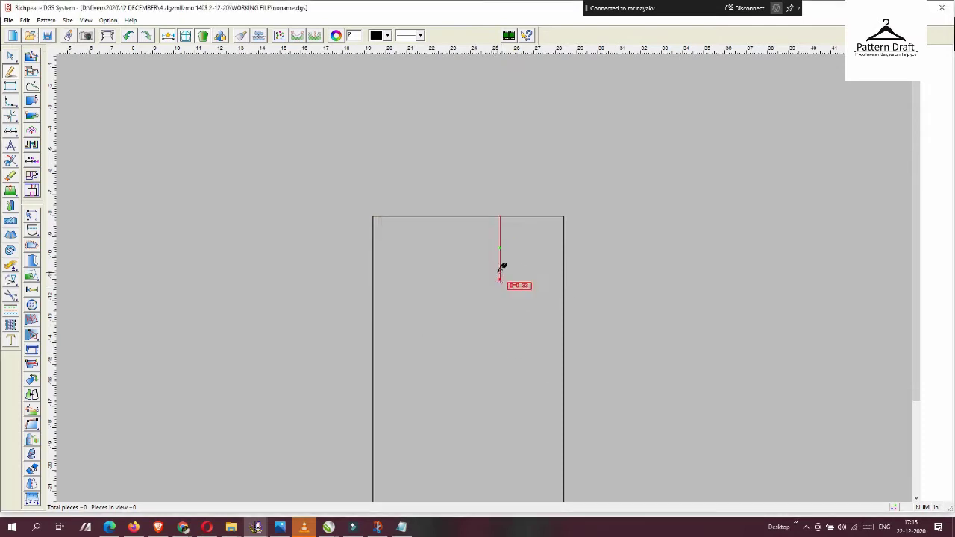
left_click(499, 280)
right_click(563, 280)
Add a 1.75 shoulder drop, the shoulder line to the neck point, and the slanted armhole guide
left_click(551, 217)
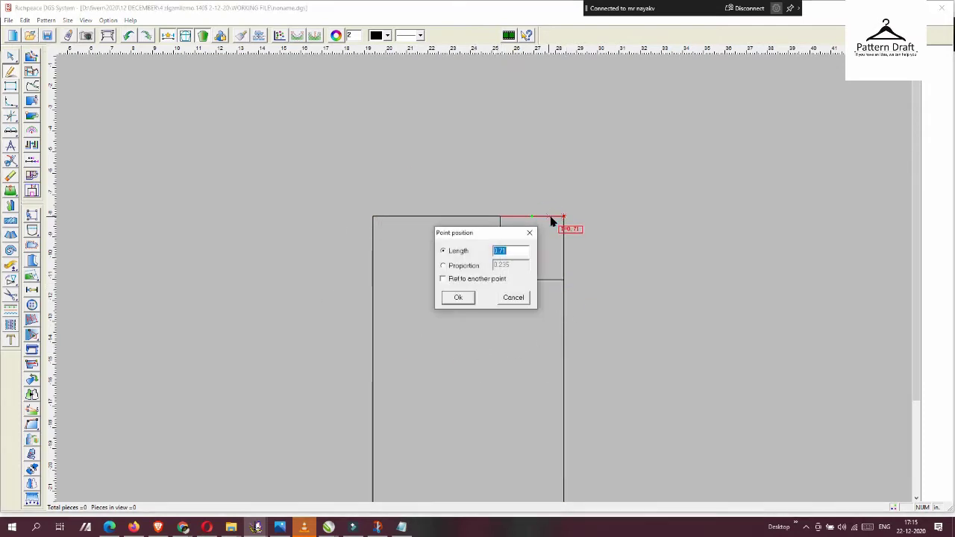
key("Return")
left_click(412, 249)
type("1.75")
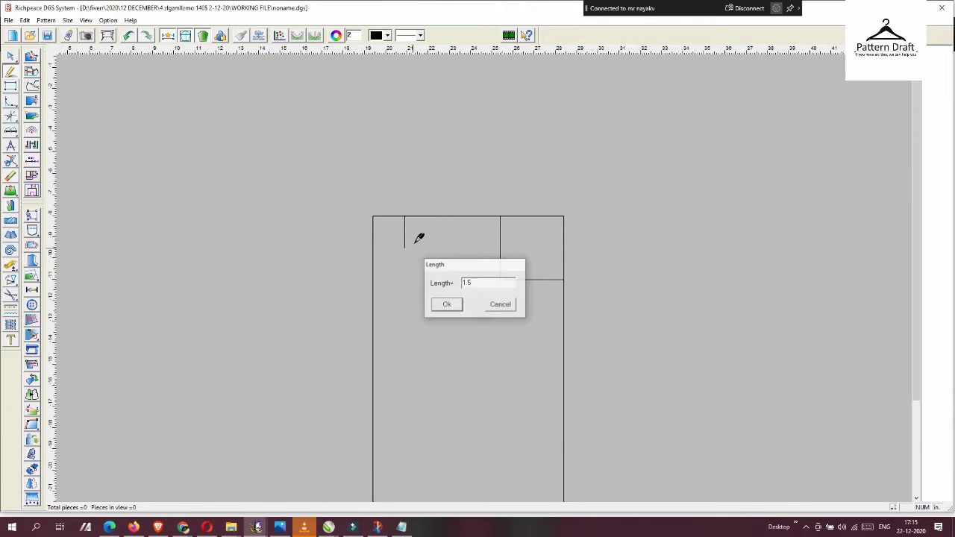
key("Return")
left_click(501, 215)
left_click(375, 379)
key("Return")
Set the slanted armhole guide's length to 7.5 with Curve Adjust
left_click(96, 57)
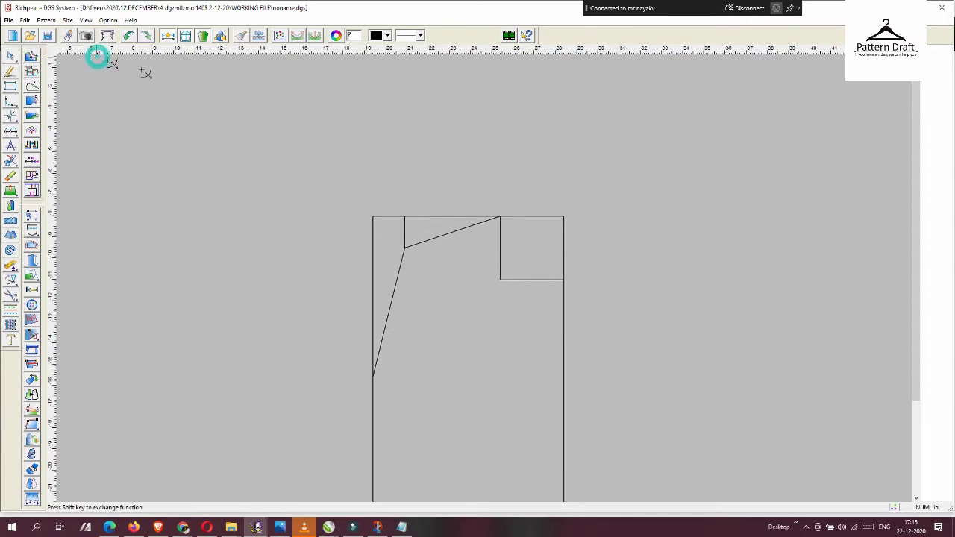
left_click(382, 354)
left_click_drag(489, 175, 711, 126)
left_click(673, 157)
type("7.5")
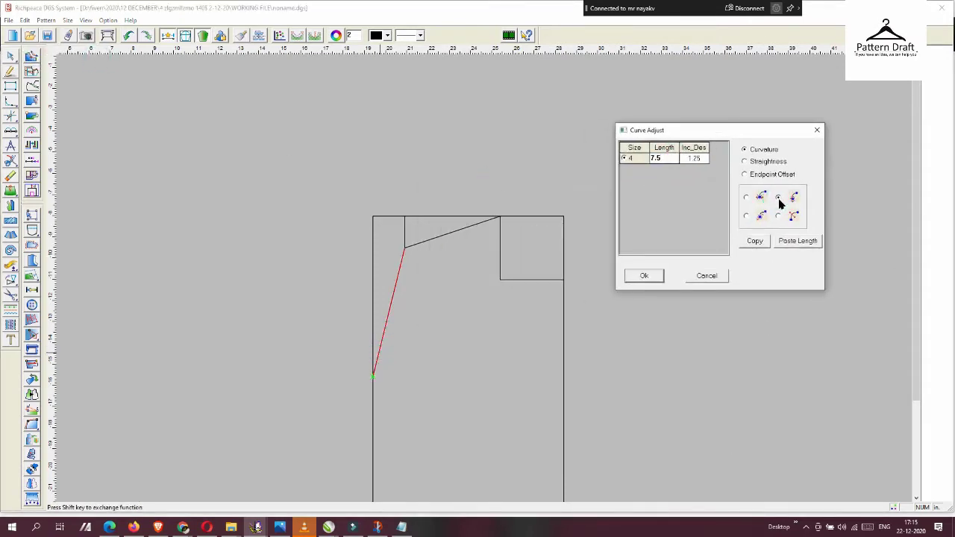
left_click(644, 275)
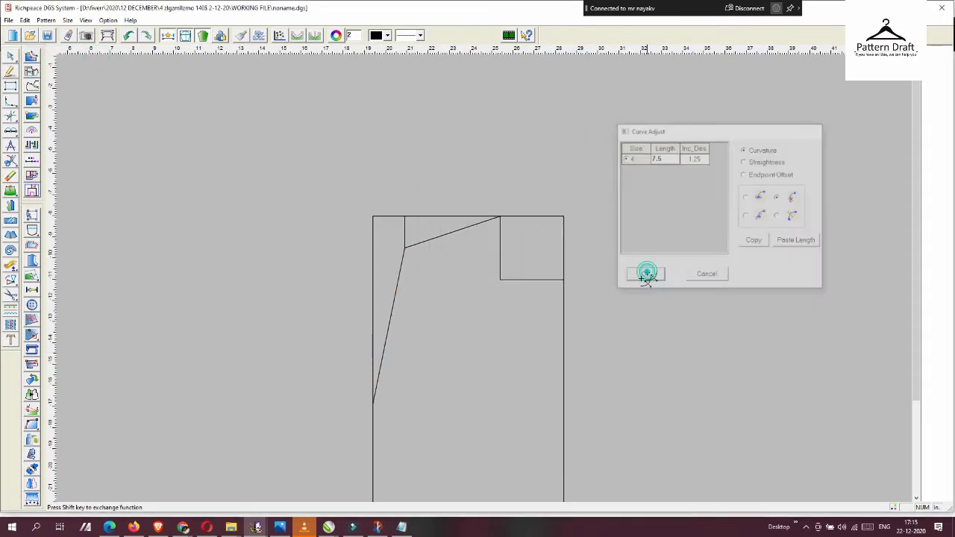
Draw the horizontal chest line from the armhole end to the right edge
left_click(373, 403)
left_click(563, 404)
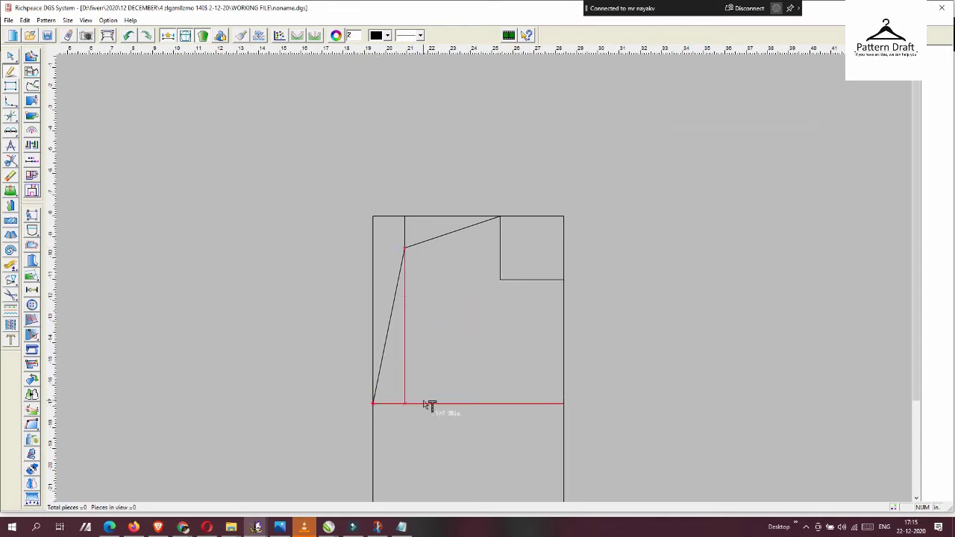
scroll(527, 154, "down", 1)
scroll(580, 247, "up", 2)
Draw the diagonal lines across the neck box from the neck apex
left_click(576, 283)
key("Return")
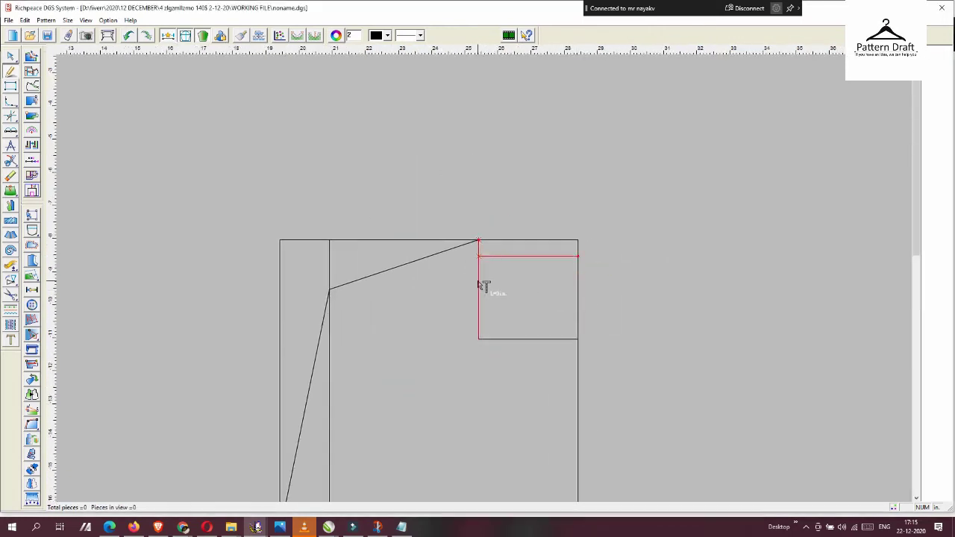
left_click(478, 240)
left_click(577, 338)
left_click(655, 253)
Draw the slanted side seam down to the hem point at 1.73
scroll(515, 320, "down", 1)
scroll(468, 381, "down", 1)
left_click(467, 385)
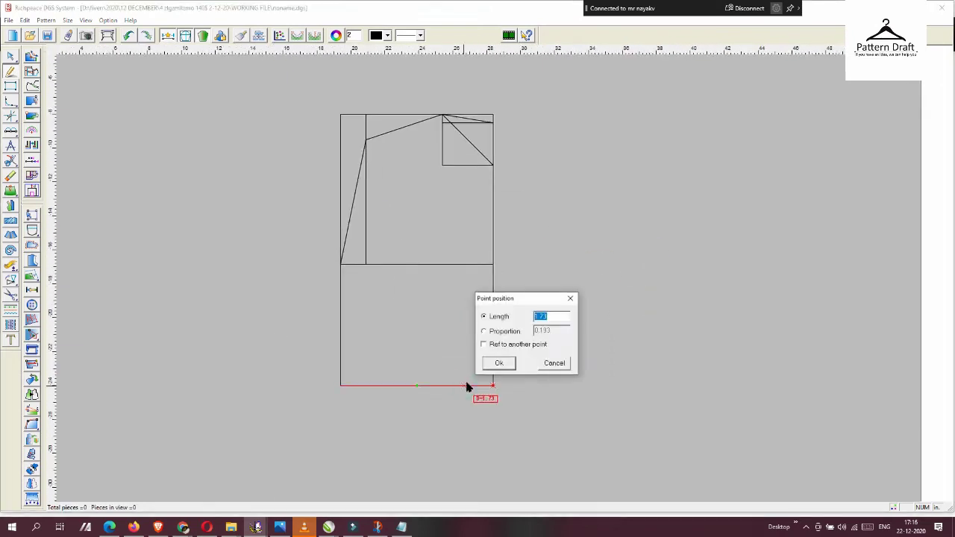
key("Return")
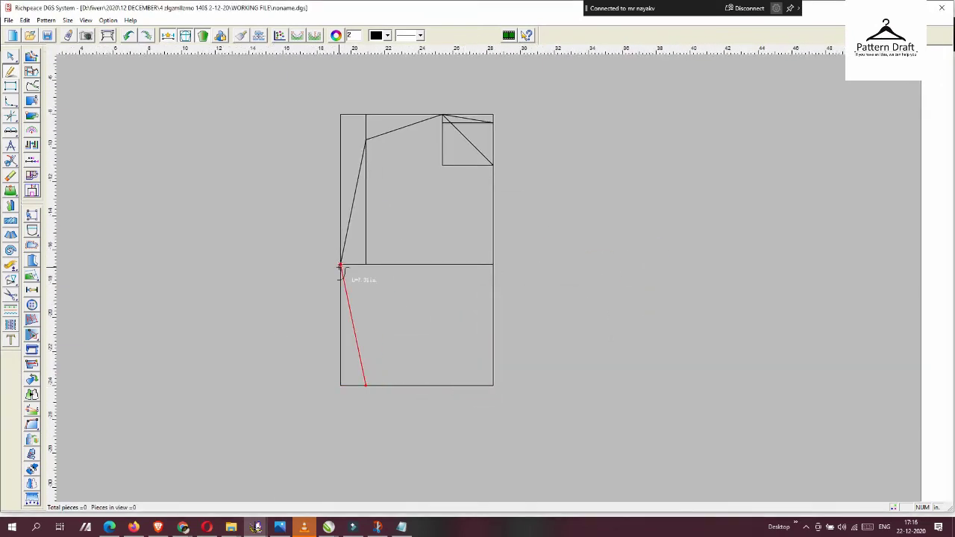
right_click(419, 199)
scroll(374, 214, "up", 1)
scroll(463, 223, "up", 2)
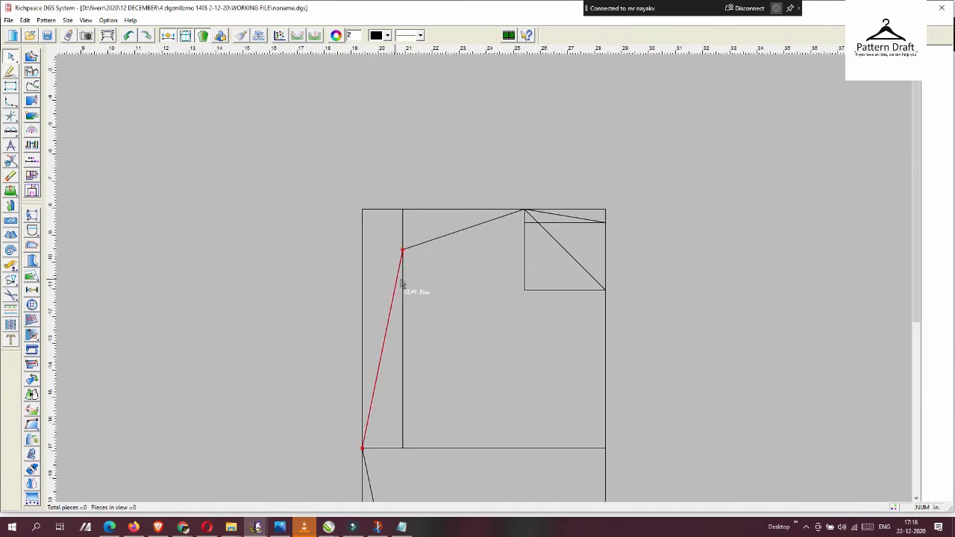
Curve the armhole line and bend the neck diagonal into the neckline curve
left_click_drag(382, 363, 410, 341)
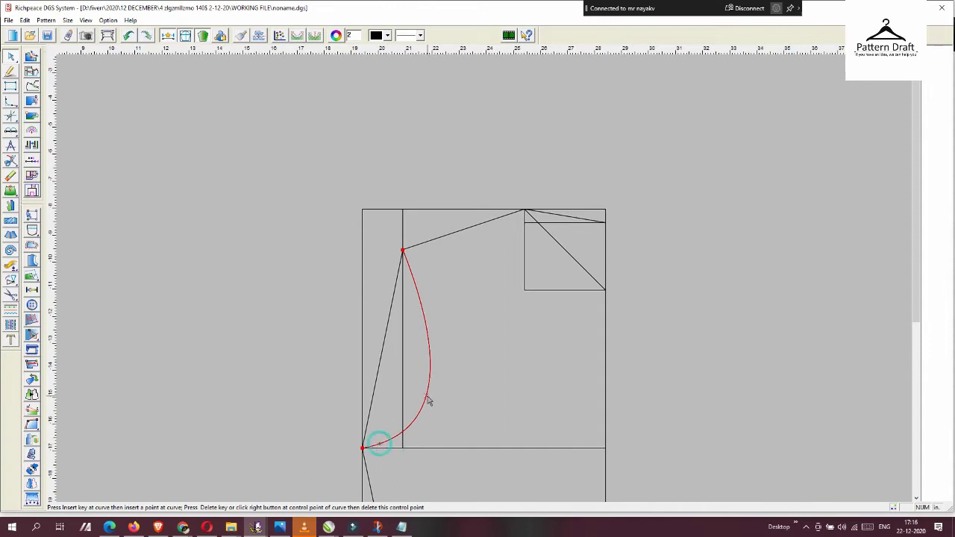
left_click(558, 248)
left_click_drag(558, 249, 522, 269)
scroll(522, 268, "up", 2)
scroll(435, 239, "down", 2)
scroll(503, 239, "up", 2)
Bend the neck-box top edge slightly downward, flattening its end onto the horizontal
left_click(463, 286)
mouse_move(463, 286)
left_mouse_down()
mouse_move(363, 289)
mouse_move(313, 277)
left_mouse_up()
scroll(455, 245, "up", 2)
left_click_drag(456, 246, 444, 252)
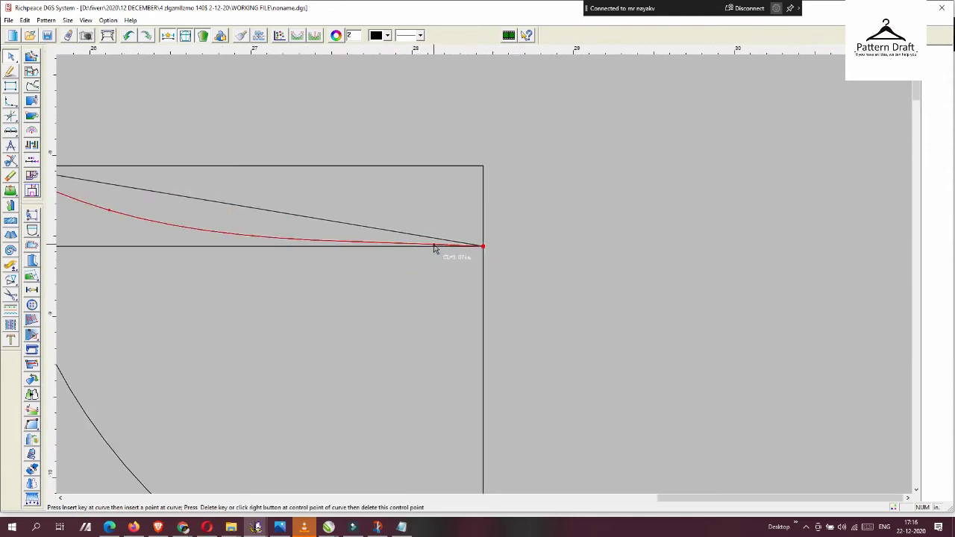
scroll(486, 273, "down", 2)
scroll(485, 292, "down", 2)
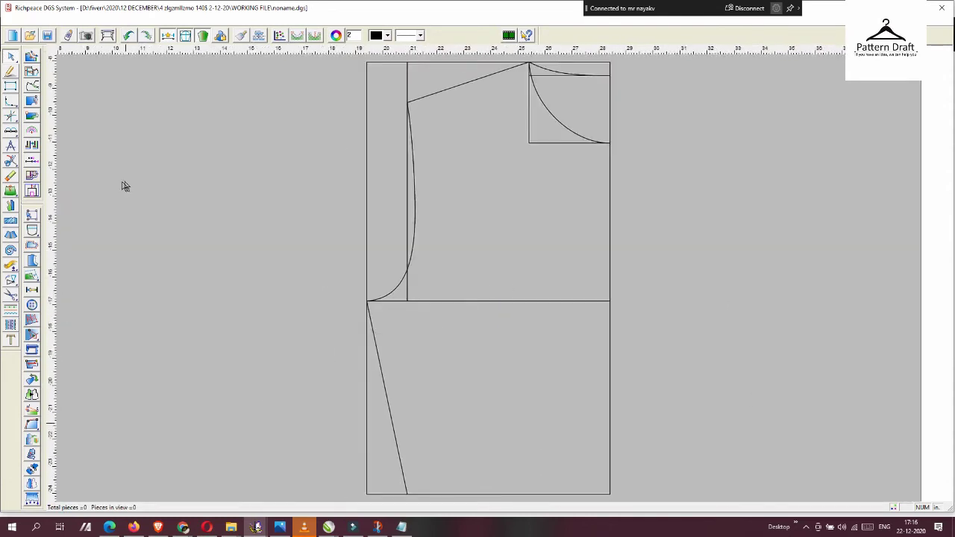
Refine the neck-top curve with the Modify tool
left_click(44, 60)
scroll(576, 107, "up", 2)
left_click(473, 239)
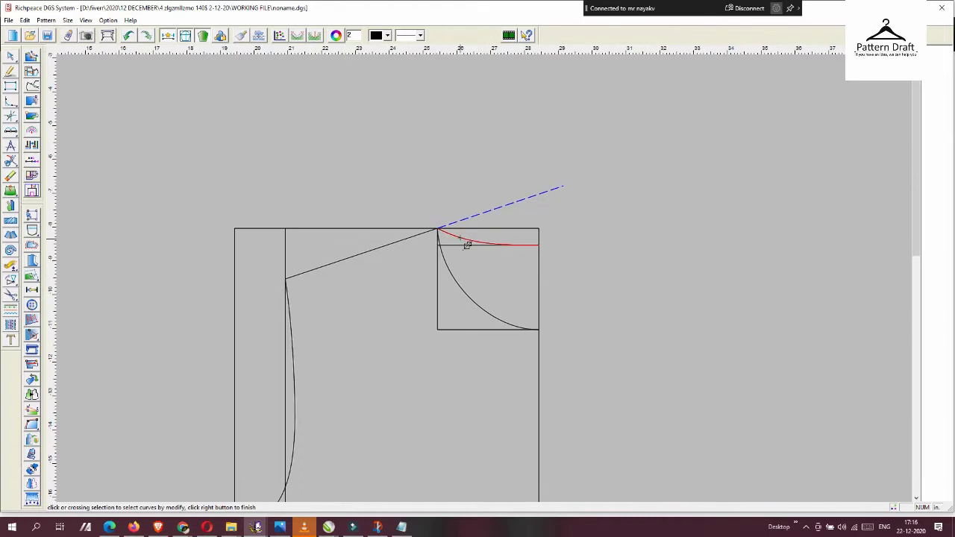
scroll(484, 281, "up", 2)
right_click(484, 281)
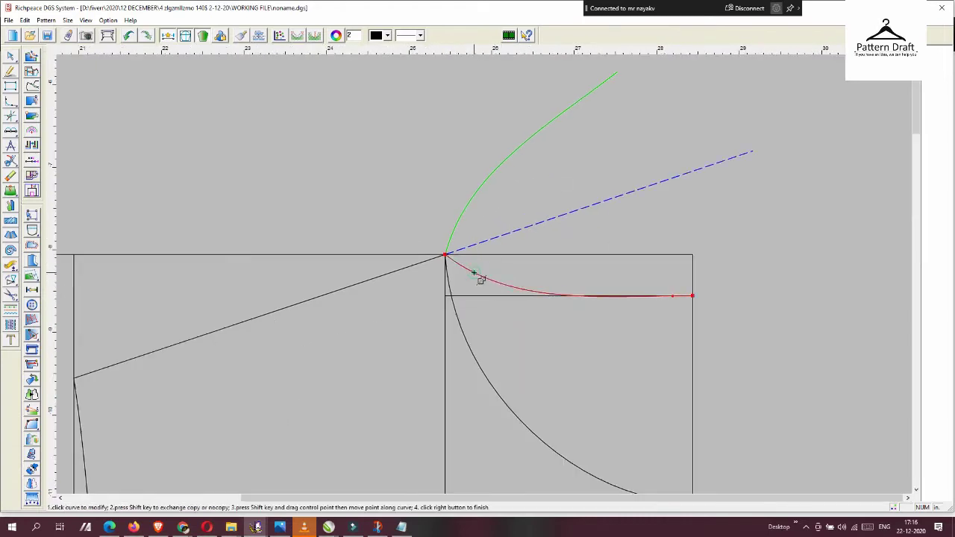
scroll(478, 278, "up", 2)
right_click(443, 264)
scroll(471, 335, "down", 2)
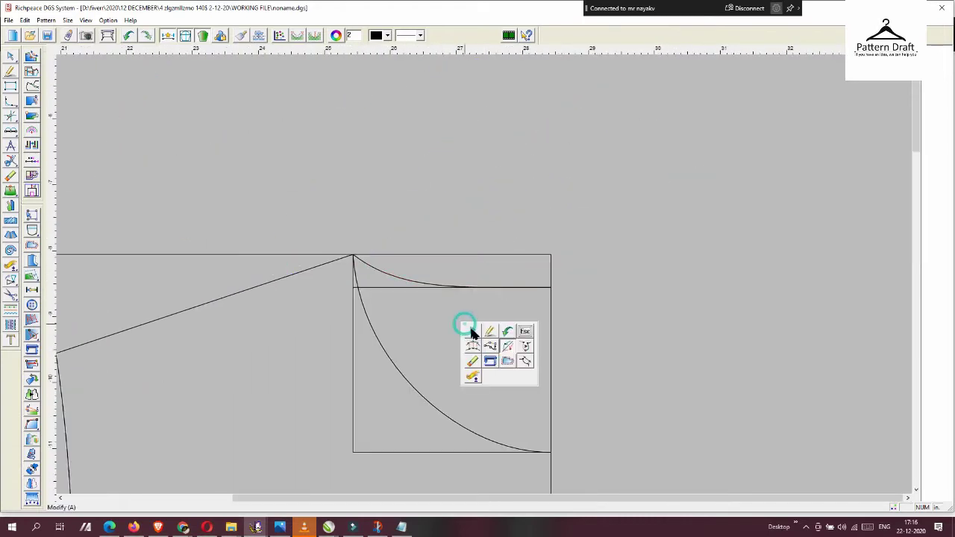
scroll(486, 296, "down", 2)
Offset a parallel line below the hem and draw the hem band lines
key("F2")
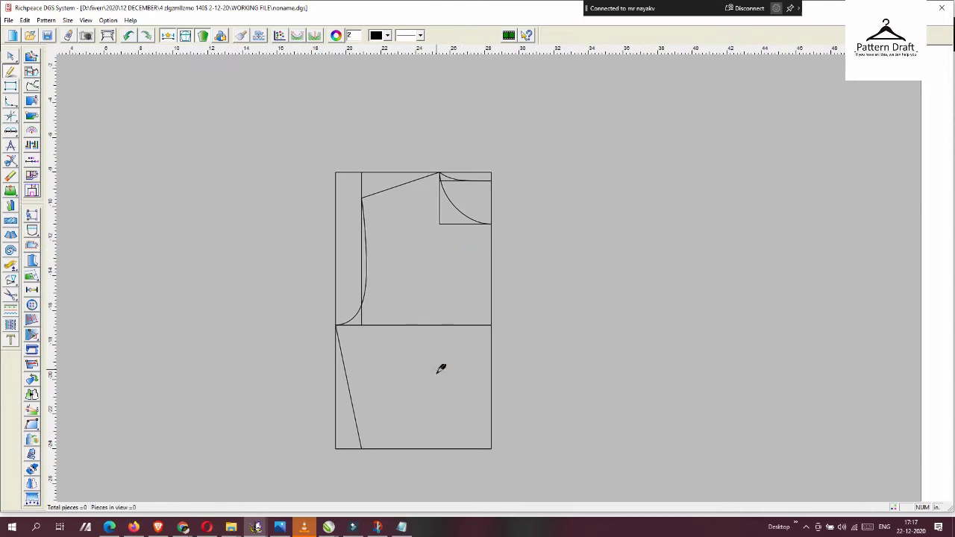
left_click_drag(492, 276, 490, 340)
key("Return")
left_click(528, 311)
left_click(397, 288)
left_click(367, 334)
right_click(413, 297)
scroll(448, 283, "down", 2)
scroll(510, 243, "up", 2)
Add a 0.75 front extension parallel to the center front
left_click_drag(537, 236, 542, 245)
type("75")
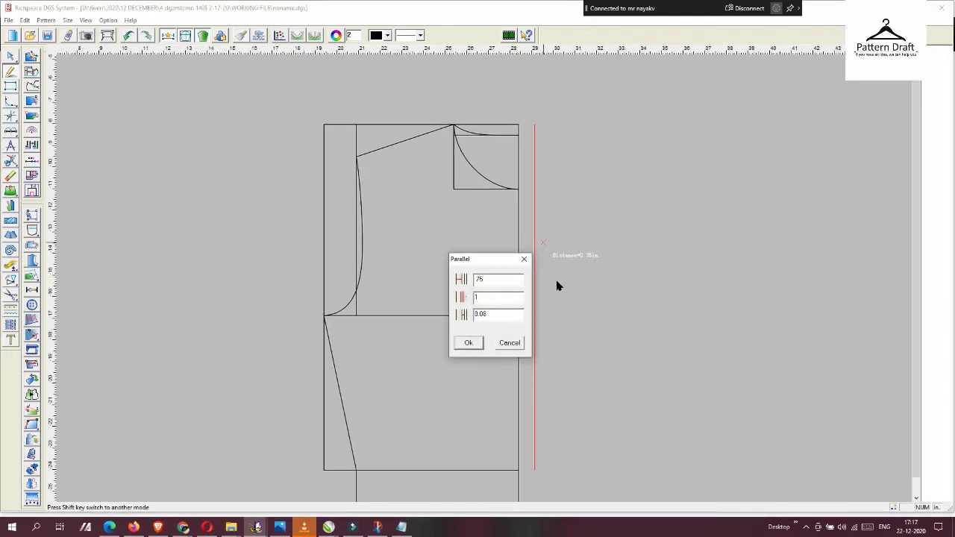
left_click(469, 346)
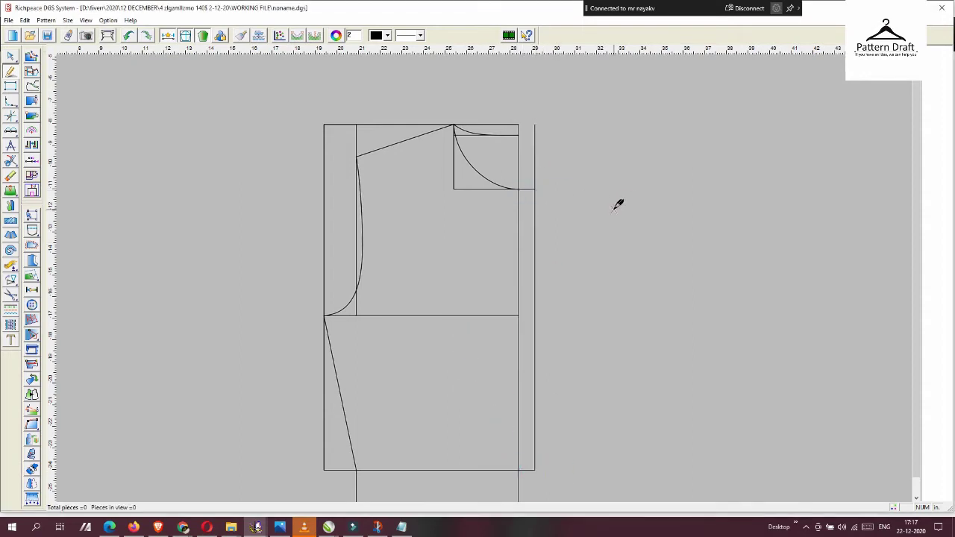
scroll(413, 288, "down", 1)
scroll(484, 284, "up", 2)
Delete the leftover construction lines
right_click(485, 284)
left_click(484, 284)
left_click_drag(347, 93, 419, 114)
right_click(423, 118)
Trim the top of the right verticals and the hem line overhang
left_click(595, 118)
right_click(617, 112)
left_click(639, 121)
left_click(422, 448)
right_click(422, 461)
scroll(495, 273, "down", 1)
scroll(735, 286, "up", 1)
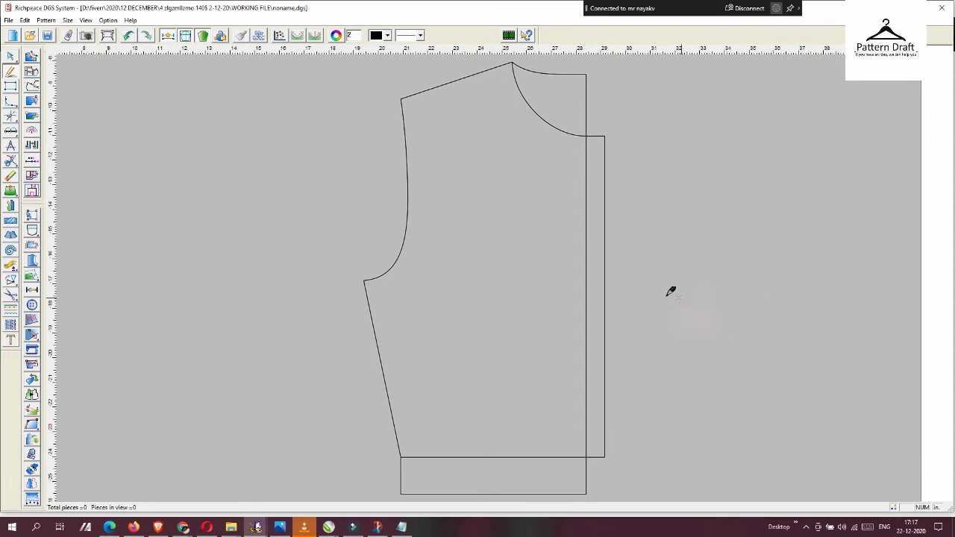
scroll(560, 263, "down", 1)
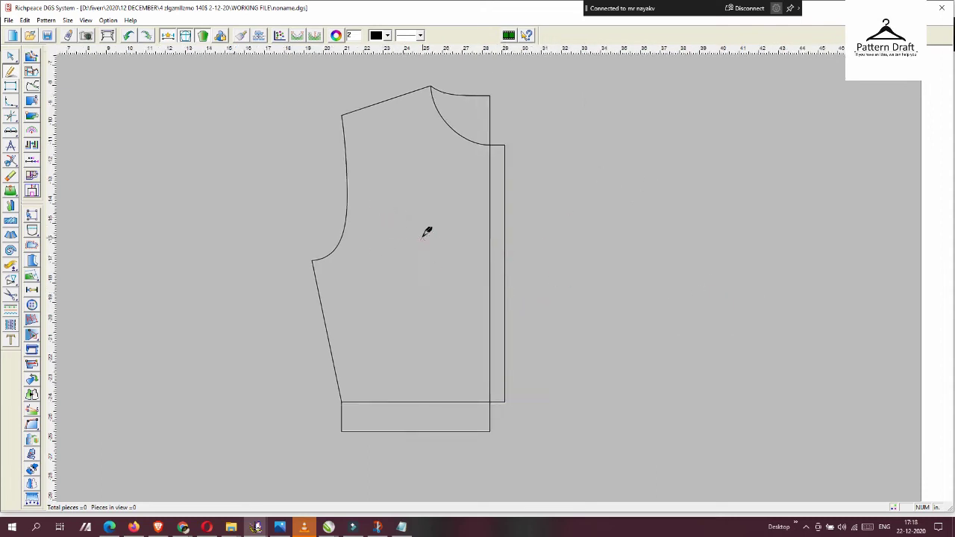
Draw a 4.5 by 5 pocket rectangle on the front
left_click(365, 205)
left_click(452, 305)
type("4.5")
key("Return")
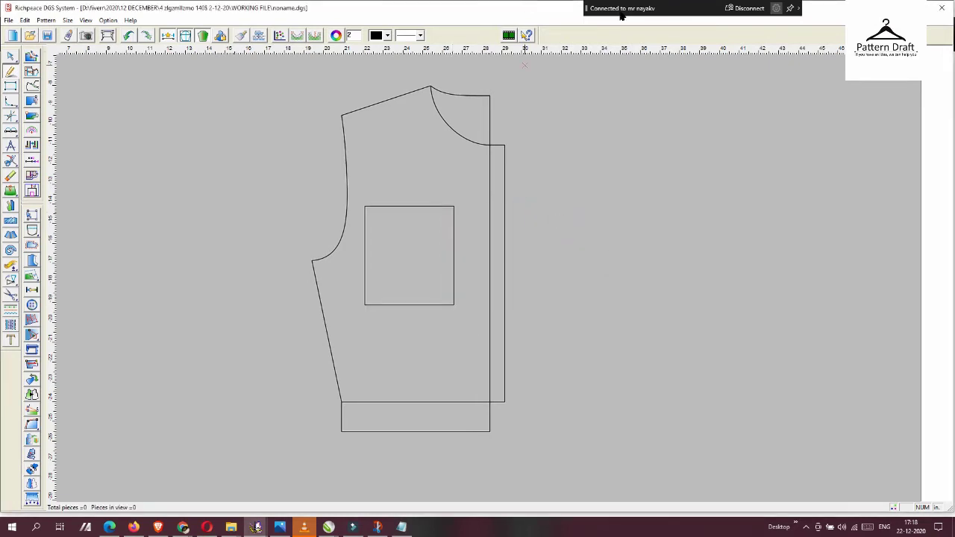
Add the flap line 2.5 below the pocket top
left_click_drag(437, 206, 424, 263)
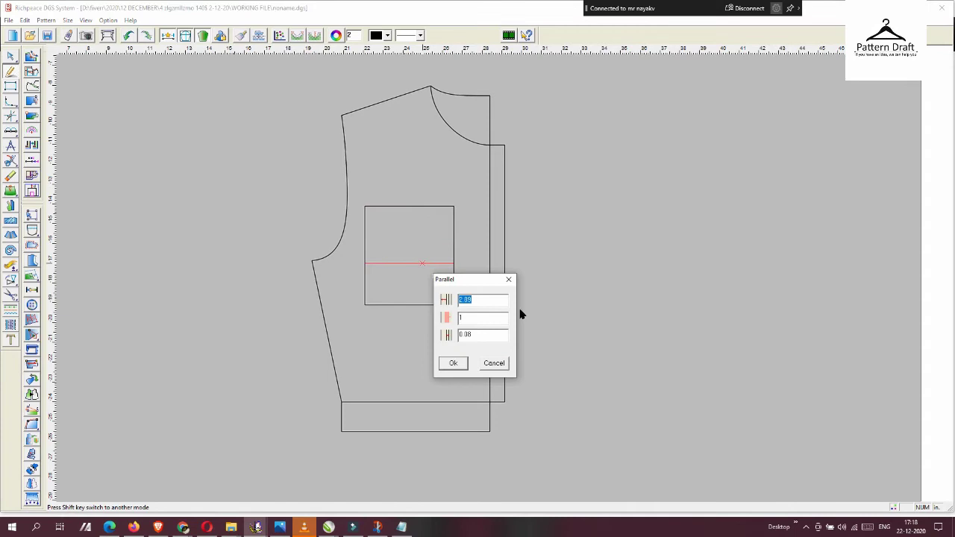
type("2.5")
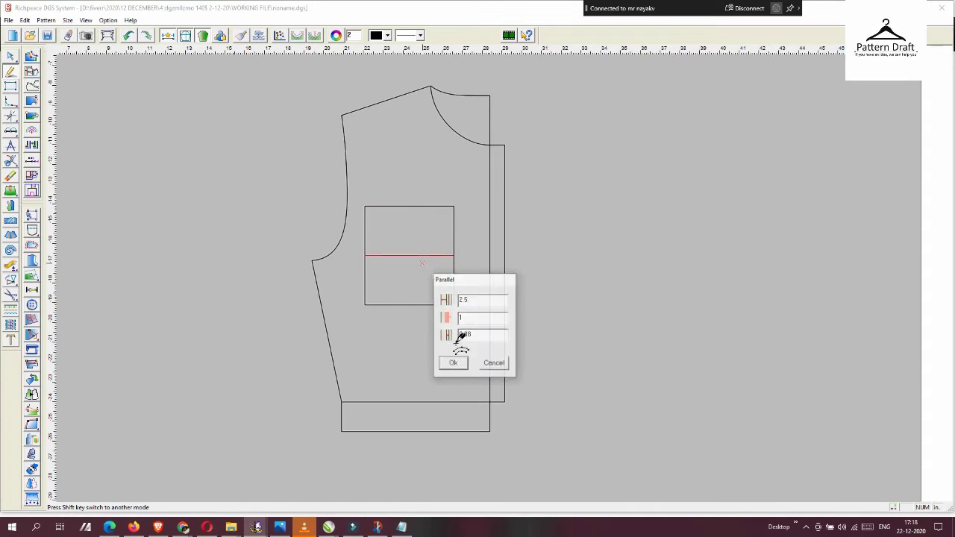
left_click(453, 363)
scroll(448, 276, "up", 2)
left_click(460, 261)
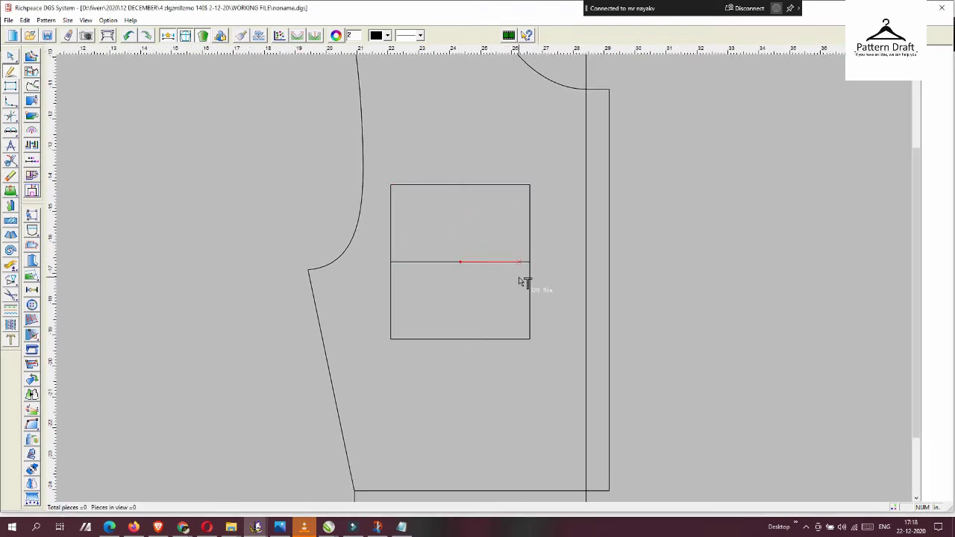
Round the pocket's bottom-left and bottom-right corners, then measure its outline
left_click(11, 101)
left_click(398, 319)
left_click_drag(472, 214, 768, 214)
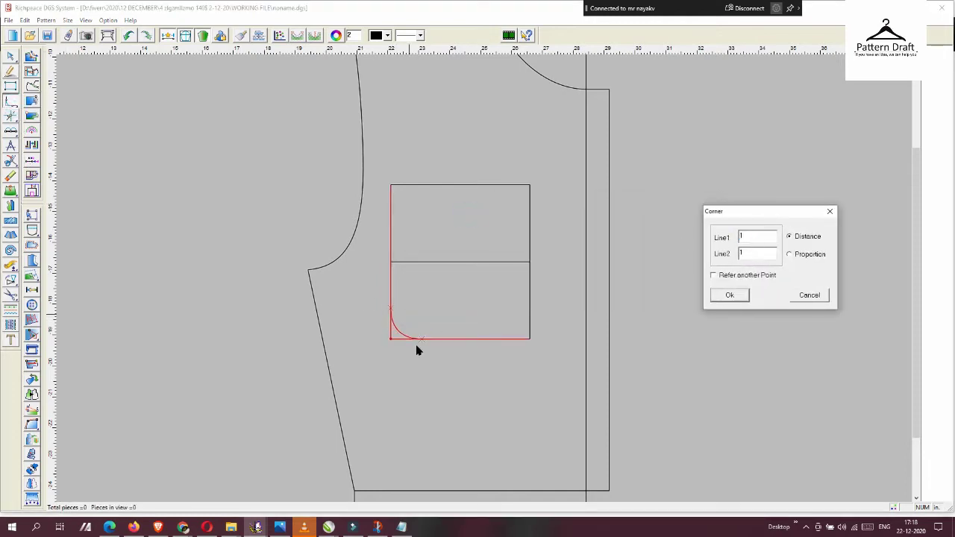
left_click(722, 297)
left_click(521, 324)
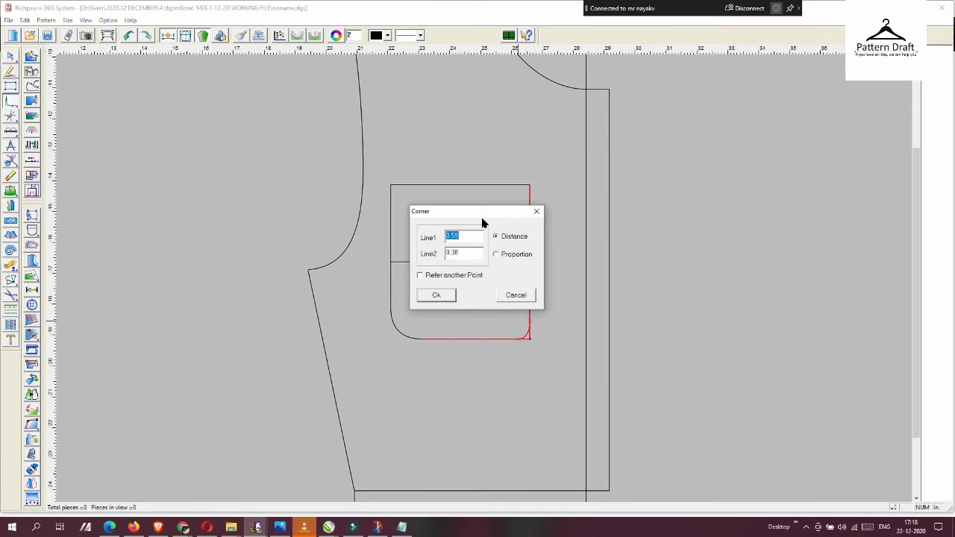
left_click_drag(477, 214, 815, 213)
left_click(773, 298)
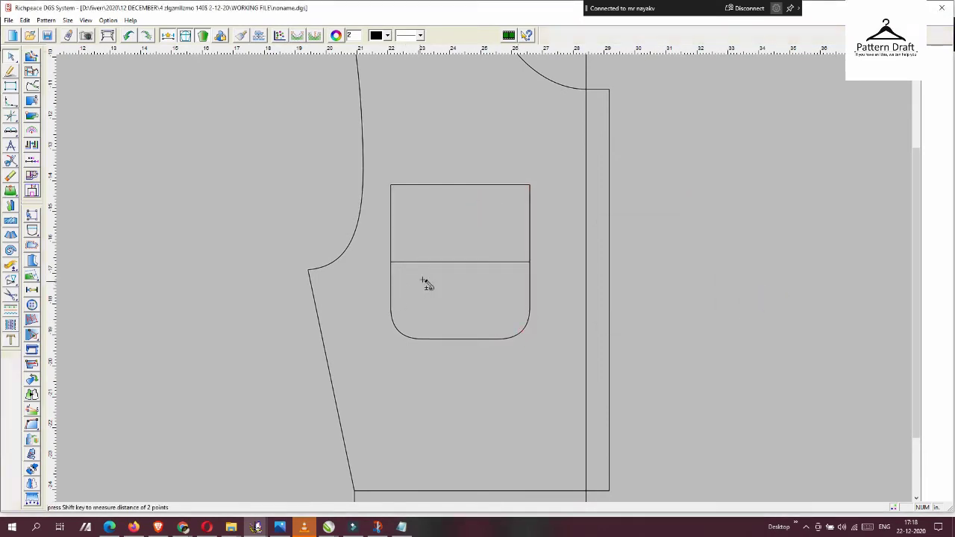
left_click(396, 326)
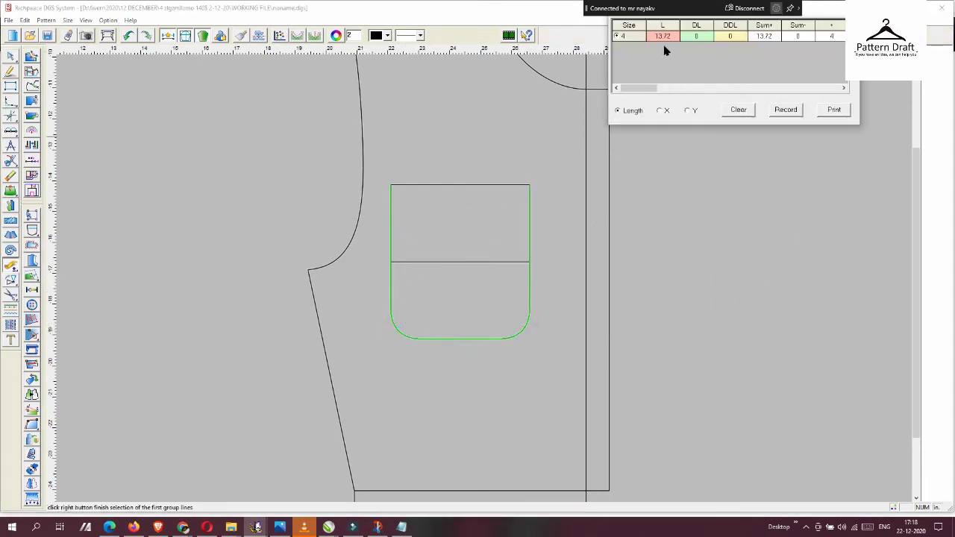
Draw a separate 13 by 2.19 strip rectangle from the 13.72 pocket measurement
right_click(699, 256)
left_click(721, 258)
left_click_drag(488, 251, 627, 296)
left_click(617, 293)
type("13")
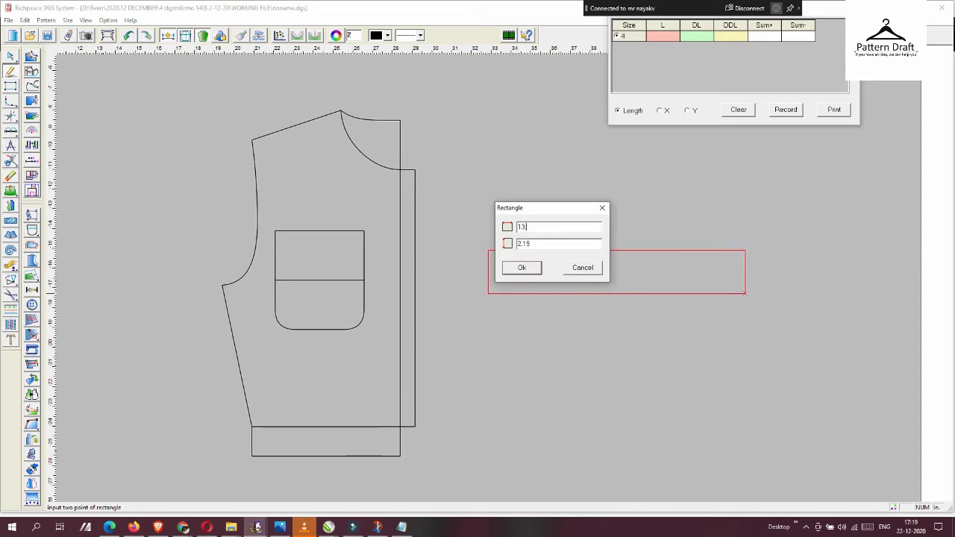
type("1")
key("Return")
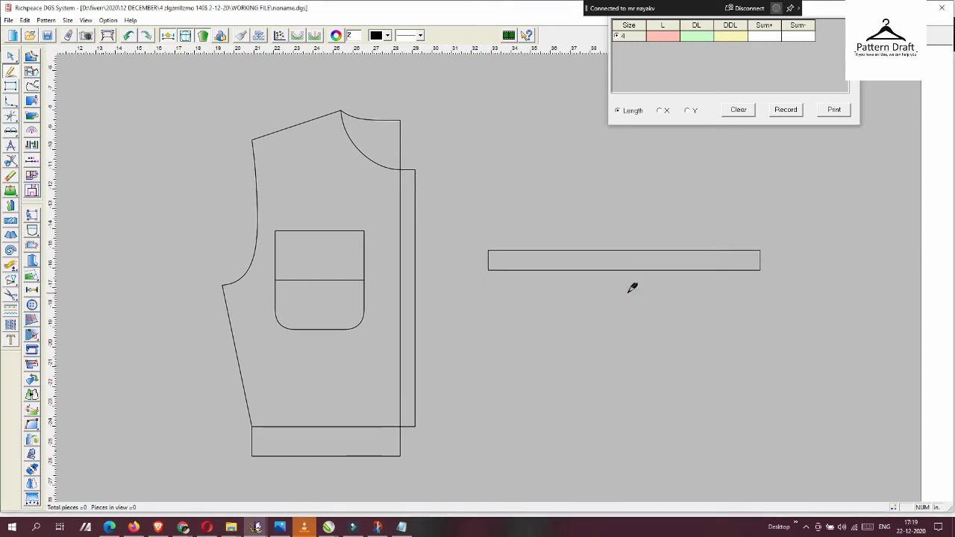
Move the long strip to sit below the front bodice
left_click(12, 282)
left_click_drag(459, 234, 746, 296)
left_click(706, 255)
left_click(577, 252)
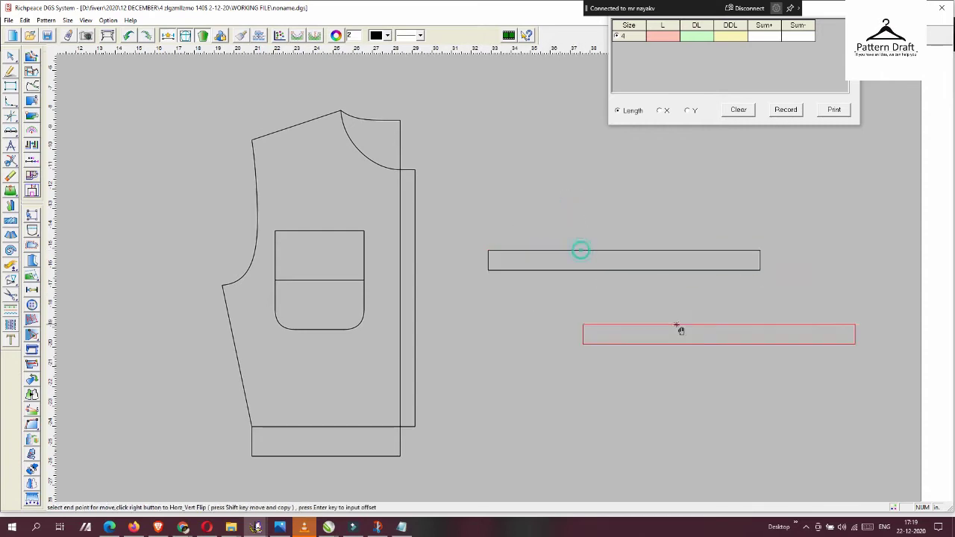
scroll(366, 249, "down", 3)
left_click(310, 357)
right_click(415, 237)
scroll(396, 261, "up", 2)
scroll(455, 282, "down", 1)
scroll(396, 305, "up", 1)
scroll(500, 290, "up", 1)
Measure both neck curves for a total neckline length of 7.73
scroll(456, 296, "up", 1)
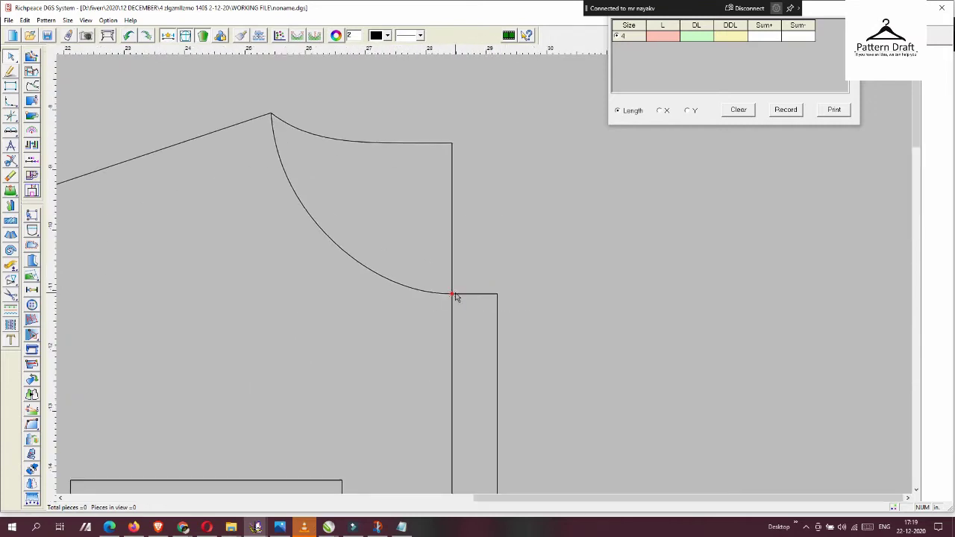
left_click(402, 142)
left_click(372, 269)
left_click(660, 43)
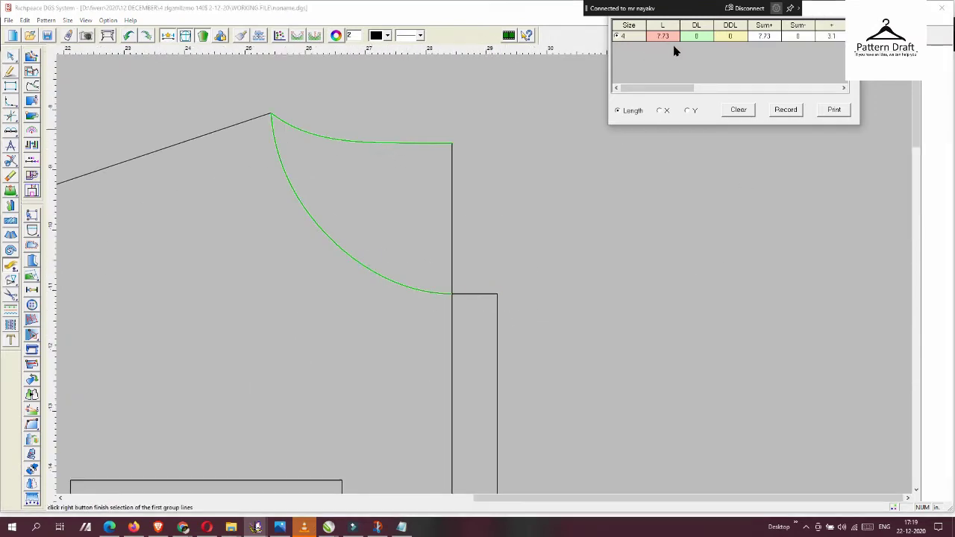
right_click(527, 124)
Draw the 7.73 by 0.75 collar rectangle above the pattern
left_click(537, 130)
left_click(734, 171)
type("7")
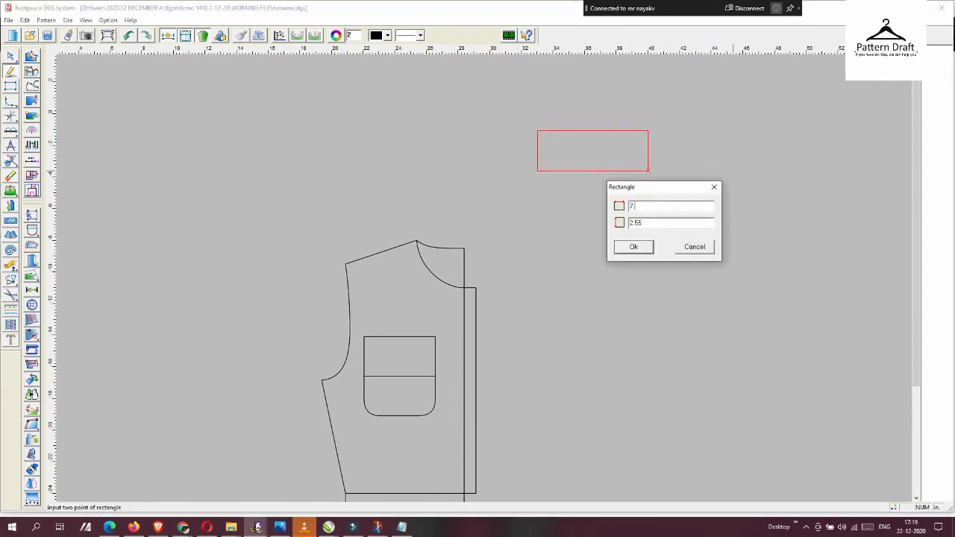
type(".75")
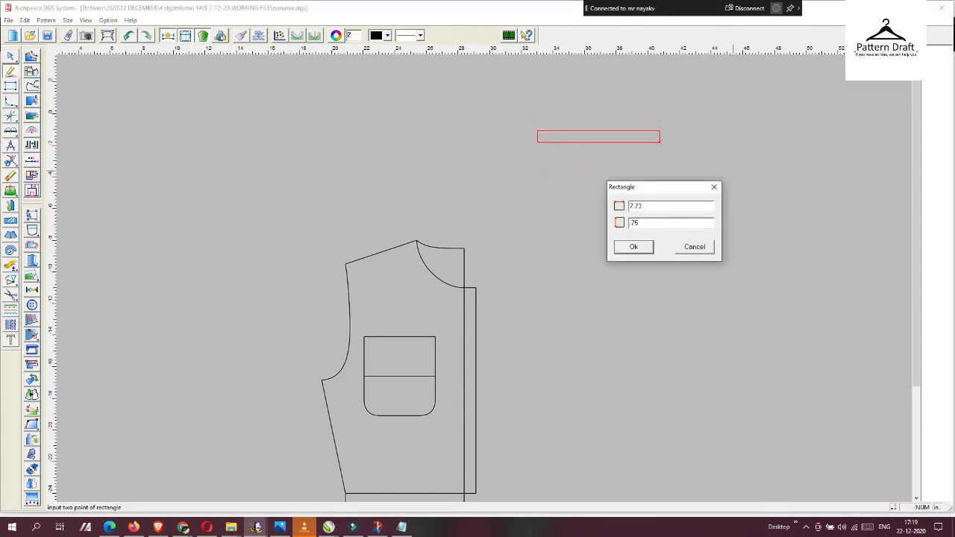
left_click(627, 249)
Select the collar strip for flouncing, fixing its top edge and spreading its bottom edge
left_click(10, 250)
left_click_drag(500, 100, 721, 172)
left_click(519, 299)
left_click(532, 345)
Spread the 7.73 collar strip into a curved band with a 0.16 down spread
left_click_drag(484, 191, 744, 206)
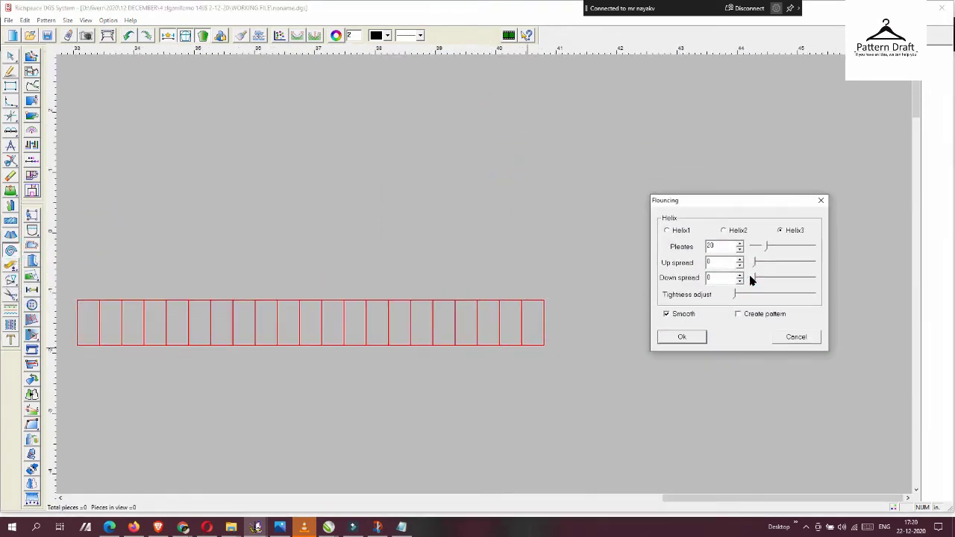
left_click_drag(752, 278, 754, 279)
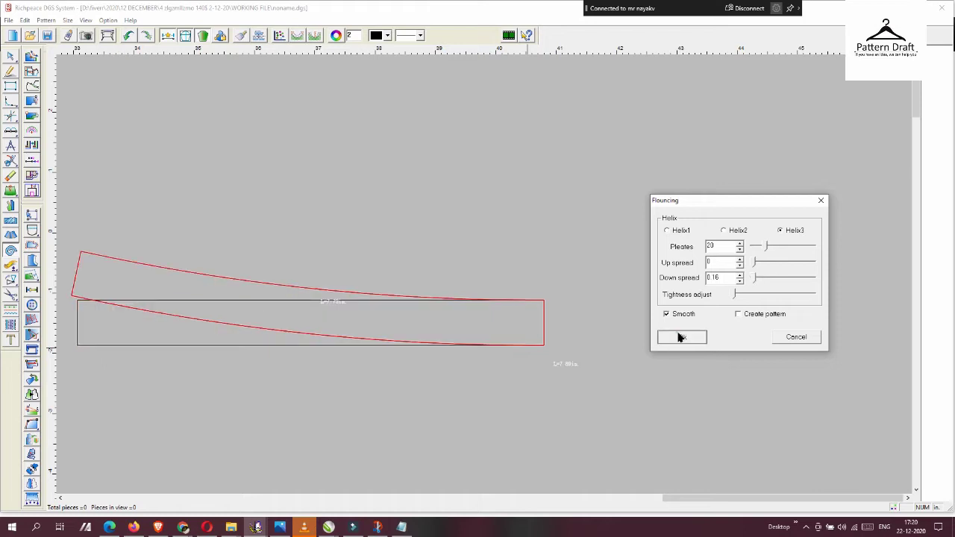
left_click(681, 337)
scroll(330, 358, "down", 2)
scroll(428, 329, "down", 1)
Draw a new 1.39 left end line from a point on the band's bottom curve
left_click(11, 265)
left_click(341, 369)
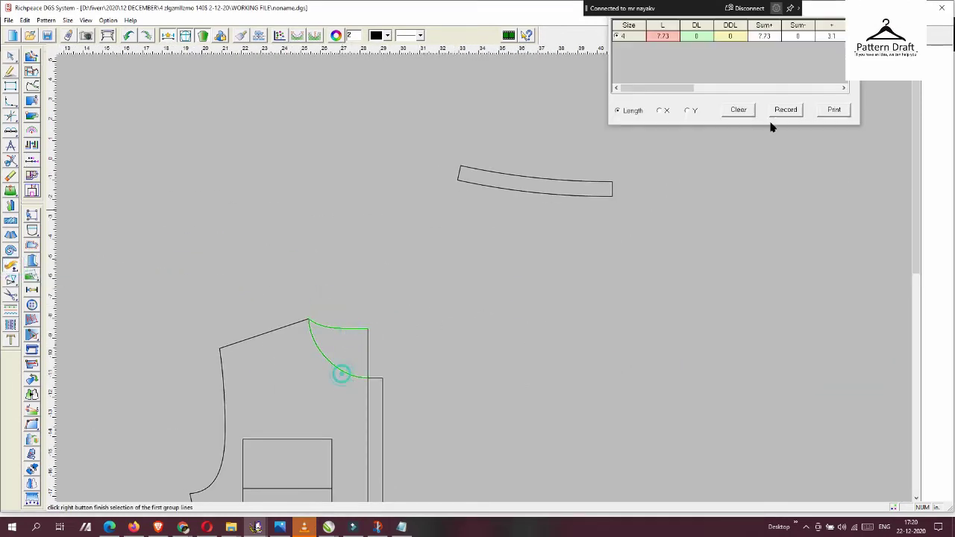
left_click(599, 194)
key("Return")
scroll(490, 416, "up", 2)
left_click(490, 416)
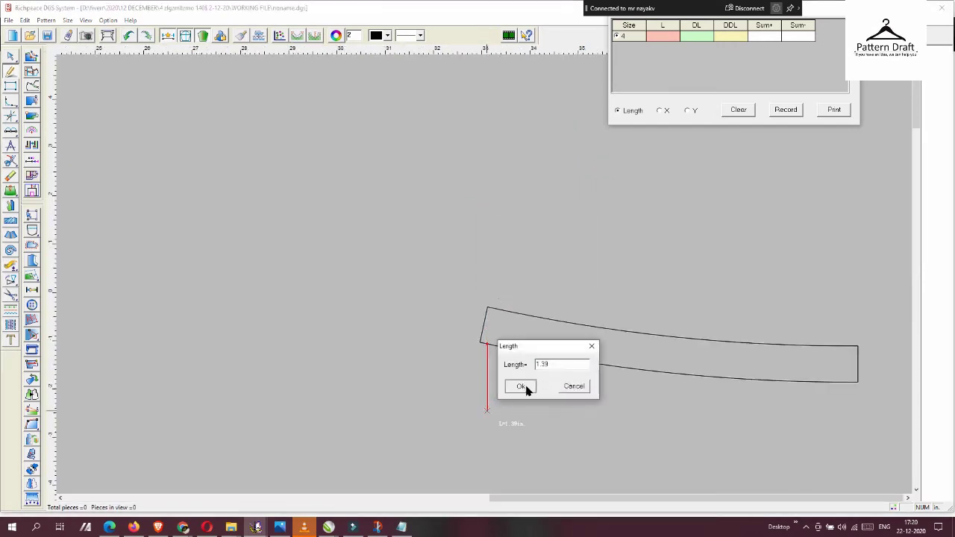
left_click(512, 386)
scroll(507, 366, "up", 3)
Delete the band's old left edge and the leftover line below the corner
left_click(457, 294)
right_click(441, 284)
left_click(441, 284)
left_click(469, 327)
scroll(477, 313, "down", 3)
scroll(515, 231, "down", 2)
scroll(399, 286, "up", 2)
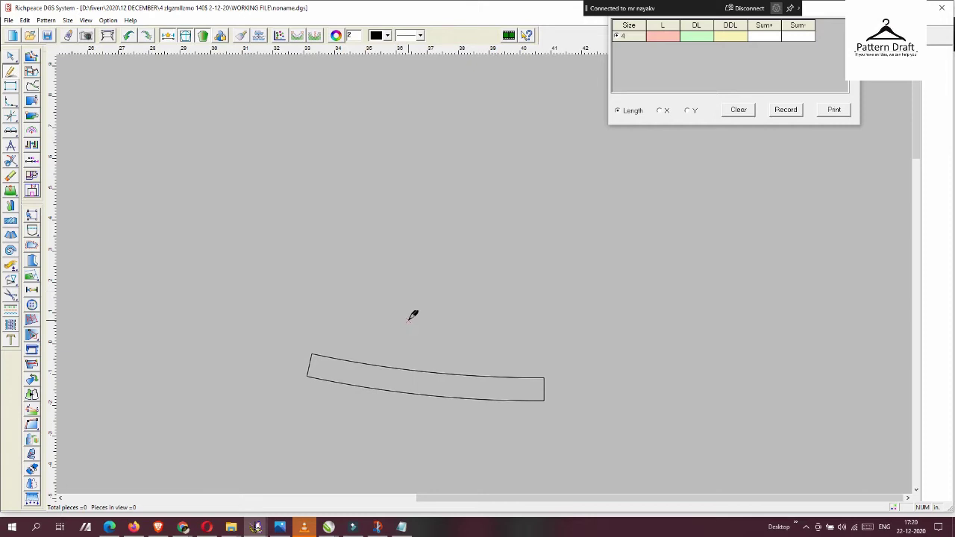
Draw a line across the band's top and mirror the band's curve above it
left_click(312, 353)
left_click(550, 385)
key("Return")
left_click(544, 378)
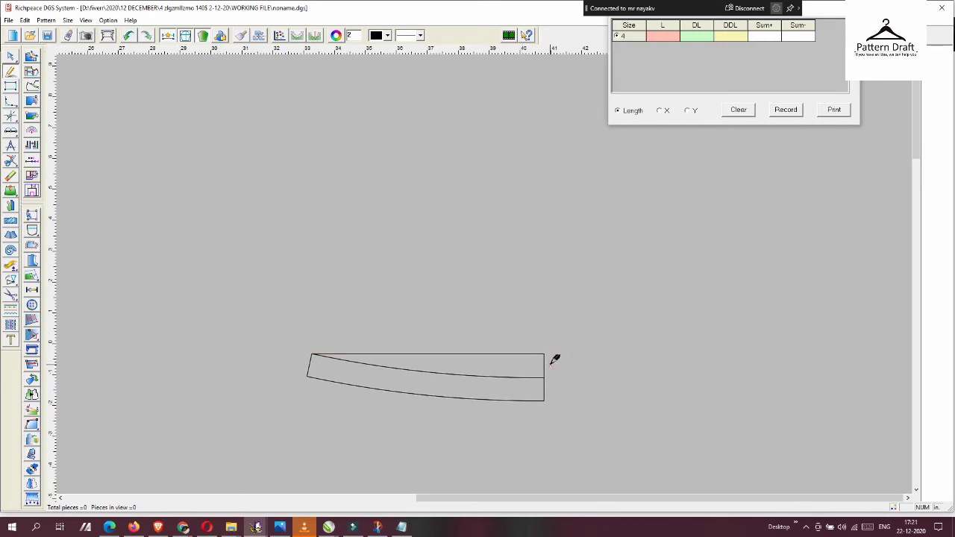
left_click(312, 353)
left_click(550, 354)
right_click(549, 291)
Outline the upper collar with a vertical right side, a top line and a slanted left edge
left_click(544, 329)
left_click(550, 282)
key("Return")
left_click(544, 268)
left_click(262, 300)
right_click(294, 276)
left_click(313, 354)
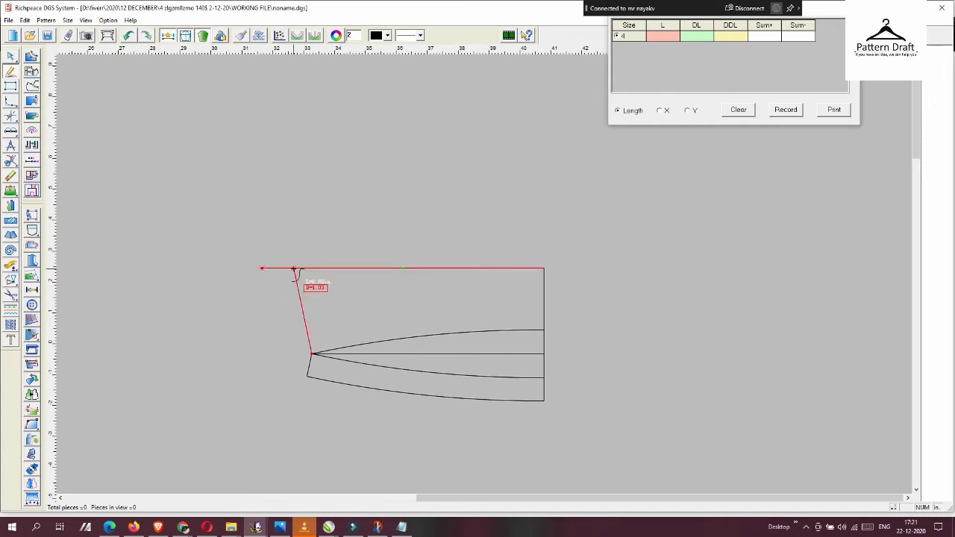
left_click(287, 270)
left_click(319, 354)
right_click(322, 304)
Adjust the slanted front edge of the collar to length 2.92
left_click(380, 341)
left_click(93, 53)
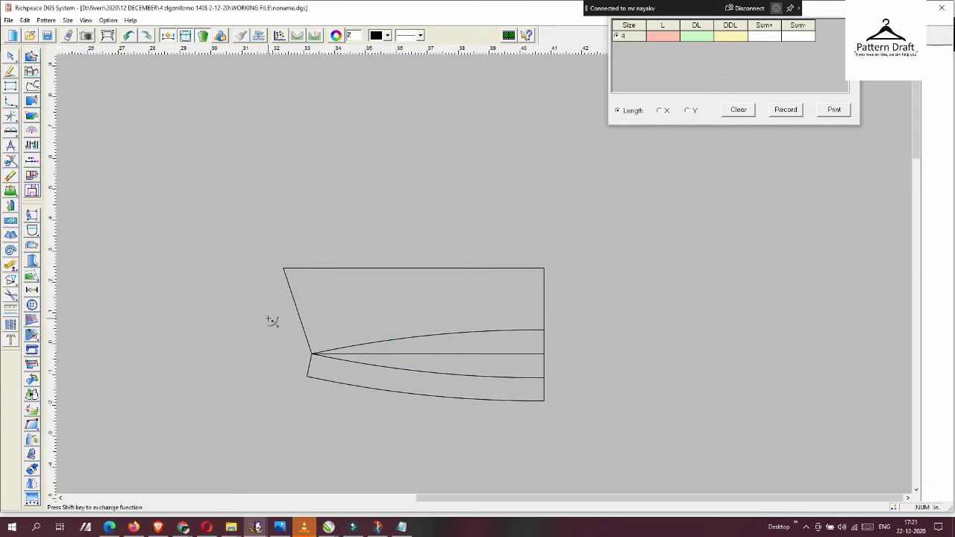
left_click(287, 284)
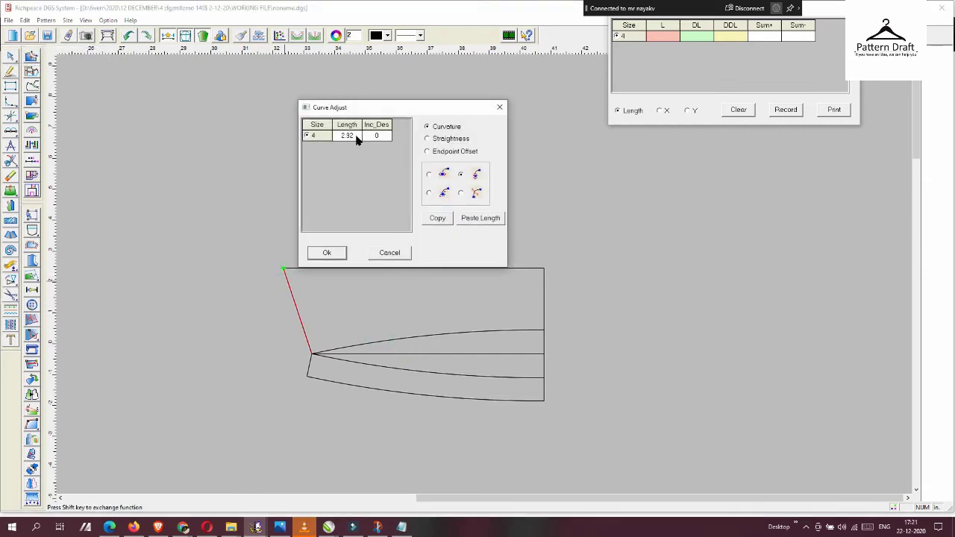
left_click(326, 253)
scroll(485, 279, "up", 1)
scroll(486, 281, "down", 1)
Draw a horizontal line across the collar piece and a diagonal from its top-left corner
right_click(494, 273)
left_click(585, 267)
key("Return")
left_click(330, 240)
left_click(326, 222)
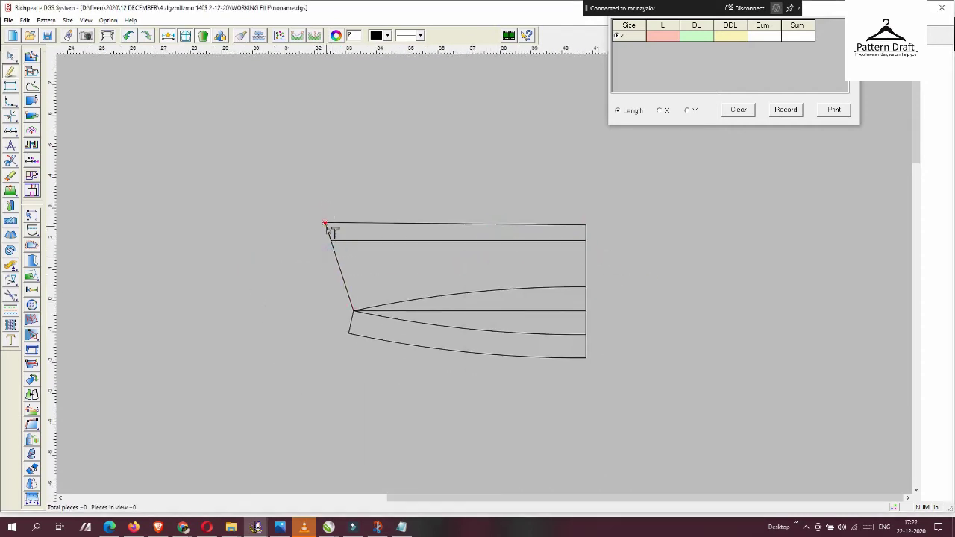
left_click(586, 240)
right_click(543, 154)
scroll(556, 156, "up", 1)
scroll(528, 256, "up", 1)
scroll(366, 271, "down", 2)
Delete the old top edge and extra horizontal line, then split the top piece in two
right_click(458, 316)
left_click(464, 347)
left_click(447, 247)
left_click(425, 266)
left_click_drag(589, 250, 514, 276)
scroll(485, 280, "down", 2)
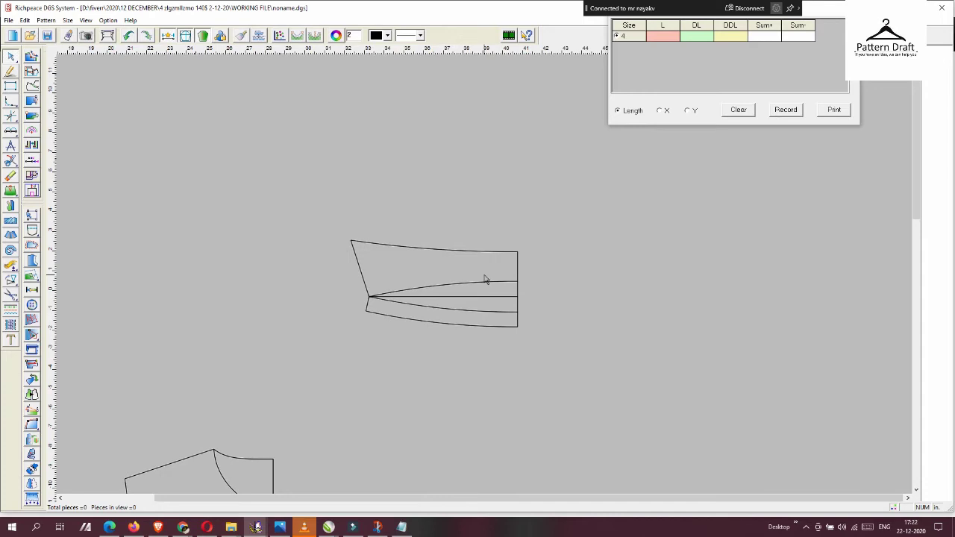
right_click(533, 301)
left_click(596, 314)
left_click(522, 304)
scroll(522, 329, "down", 2)
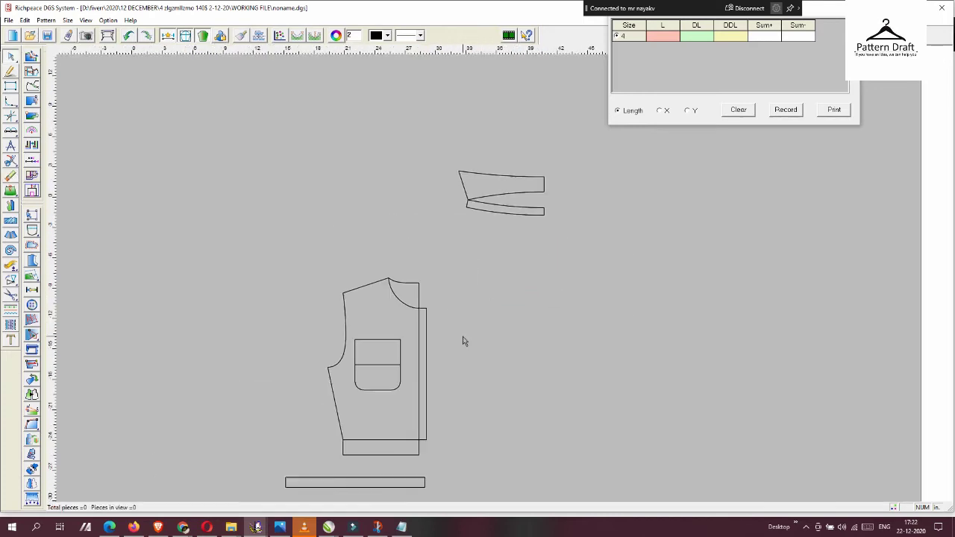
Draw a 6.75 by 22 sleeve-base rectangle beside the front bodice
right_click(530, 307)
left_click(533, 297)
left_click(522, 287)
left_click(626, 439)
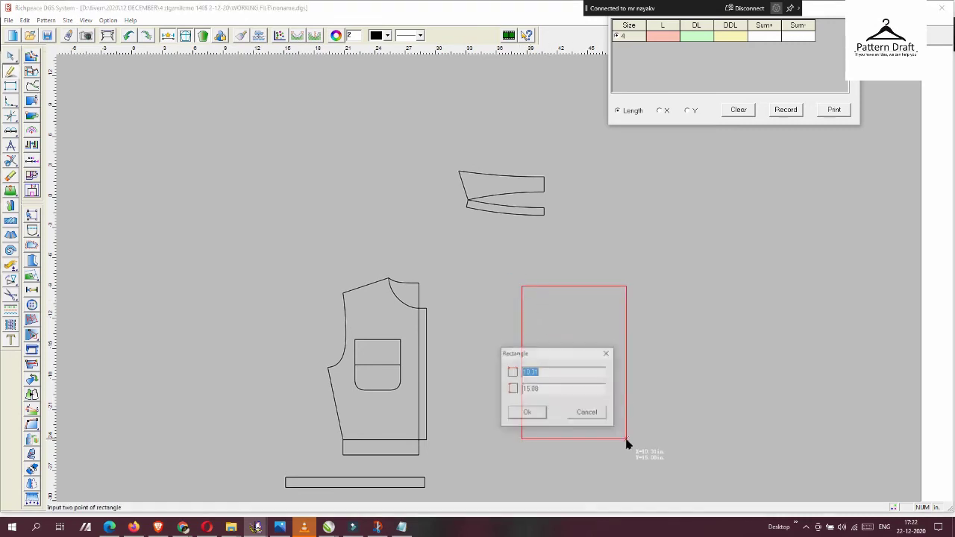
type("75")
key("Tab")
type("2")
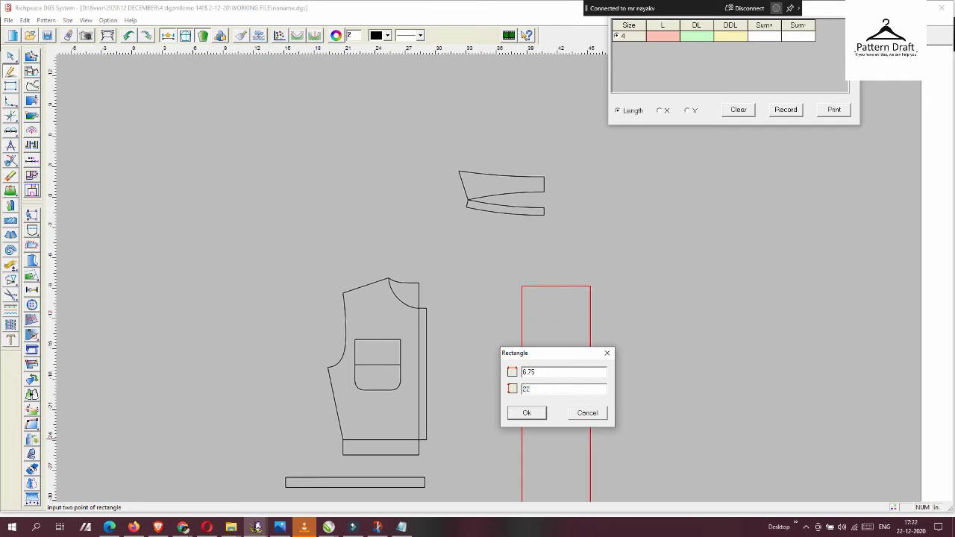
key("Return")
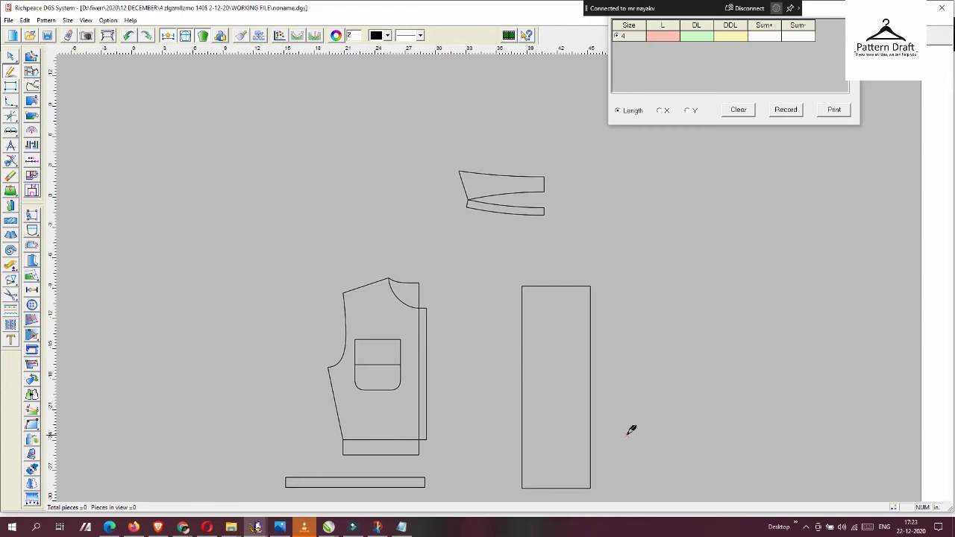
Add a cap line 4 below the rectangle's top and measure the 8.24 front armhole
left_click_drag(579, 286, 579, 345)
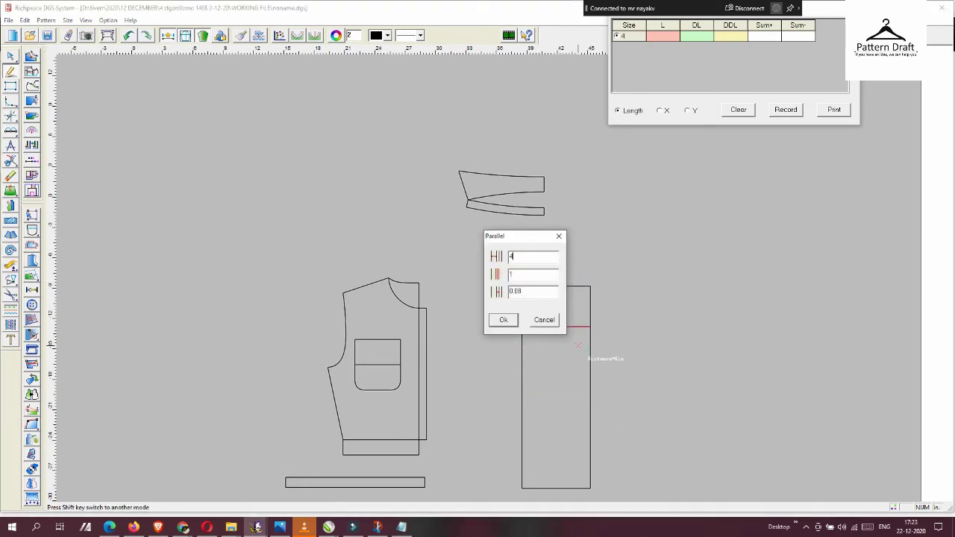
key("Return")
right_click(292, 260)
left_click(10, 265)
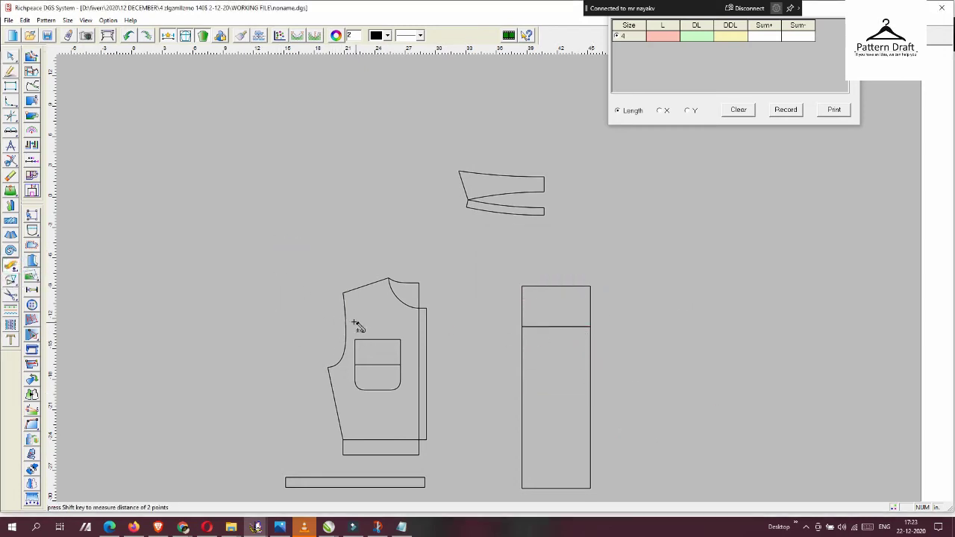
left_click(357, 324)
Draw a diagonal from the rectangle's left edge to its top-right corner
right_click(331, 213)
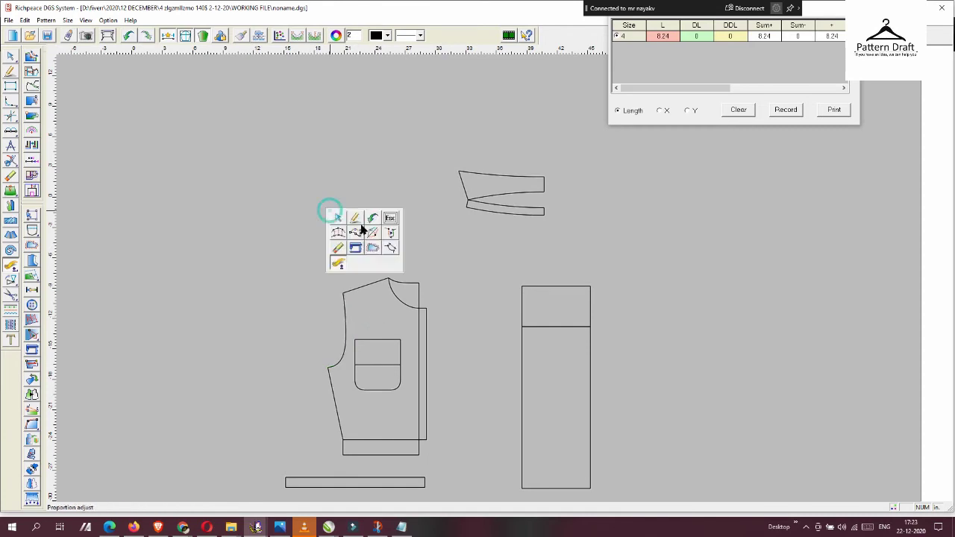
left_click(336, 218)
scroll(570, 346, "up", 2)
left_click(474, 305)
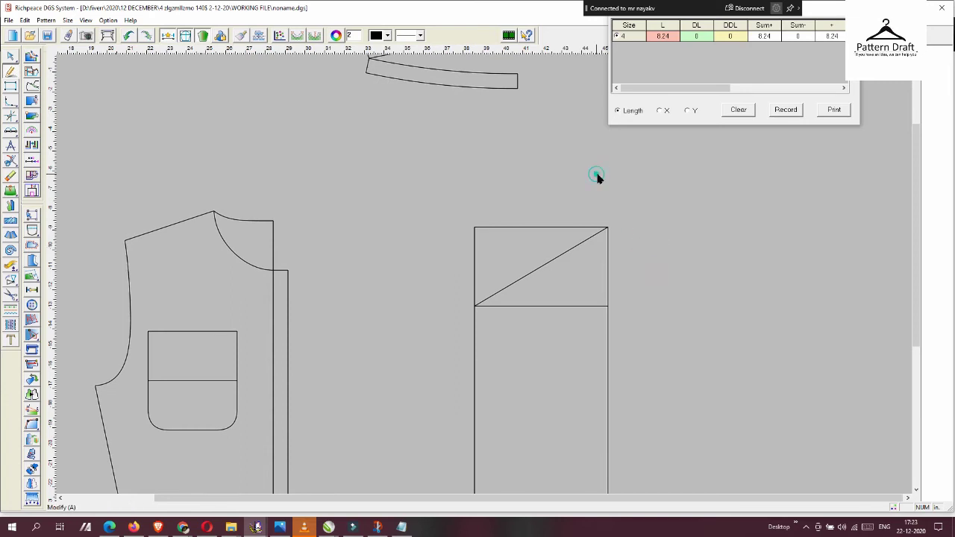
scroll(597, 176, "up", 2)
left_click(486, 273)
scroll(500, 279, "up", 1)
scroll(492, 278, "up", 1)
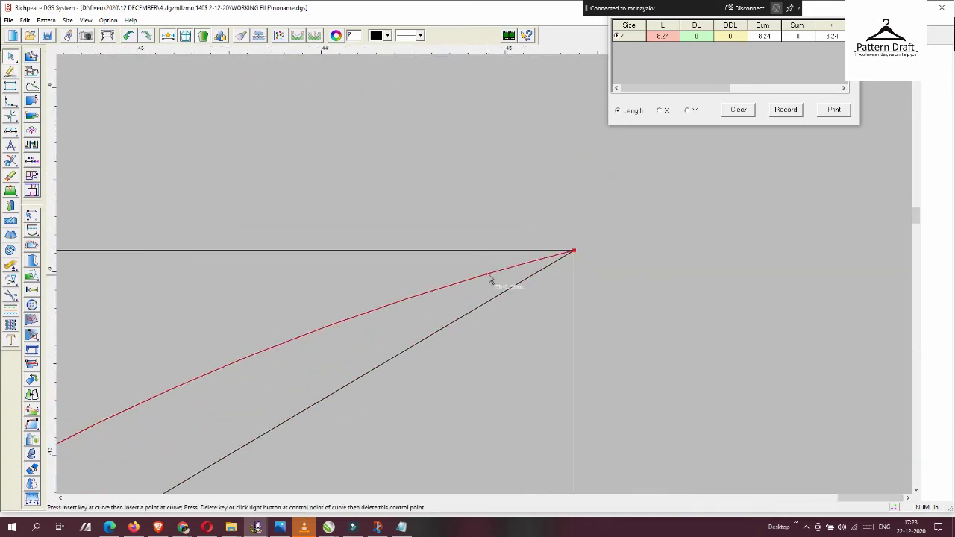
Bend the diagonal into an S-shaped sleeve cap curve
left_click(556, 252)
scroll(485, 277, "down", 3)
scroll(486, 275, "up", 1)
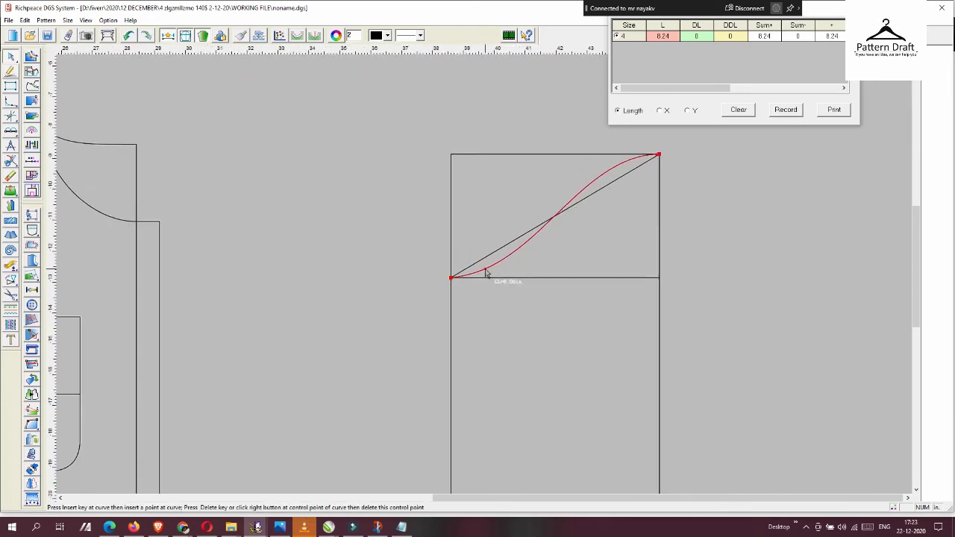
left_click_drag(575, 206, 535, 211)
right_click(535, 212)
scroll(485, 279, "down", 2)
scroll(484, 279, "down", 1)
Set the sleeve cap curve length to match the 8.24 armhole
right_click(512, 239)
left_click(520, 264)
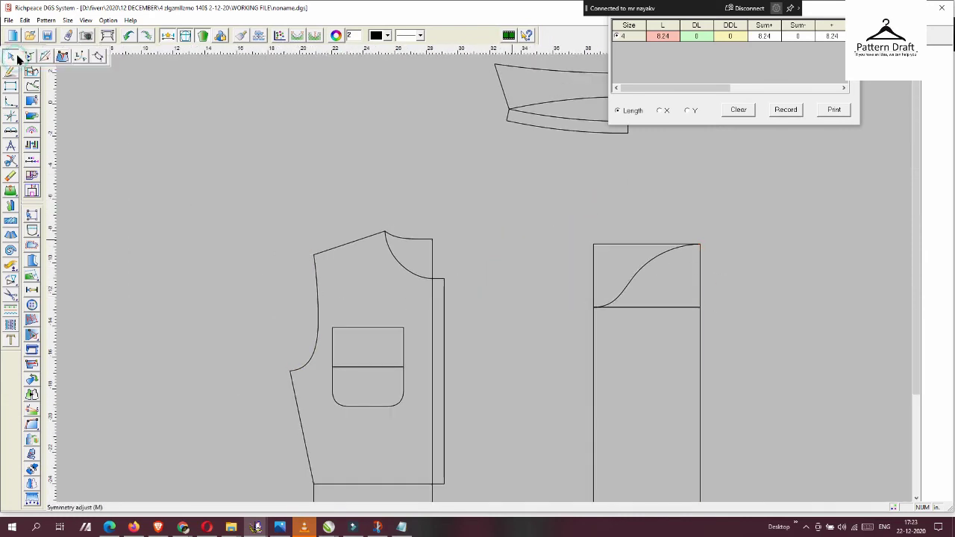
left_click(610, 297)
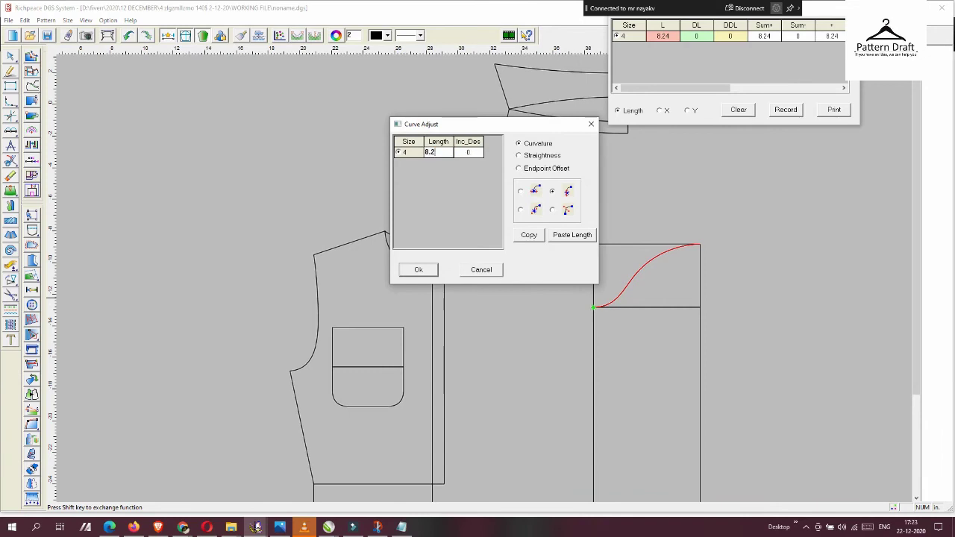
left_click(464, 270)
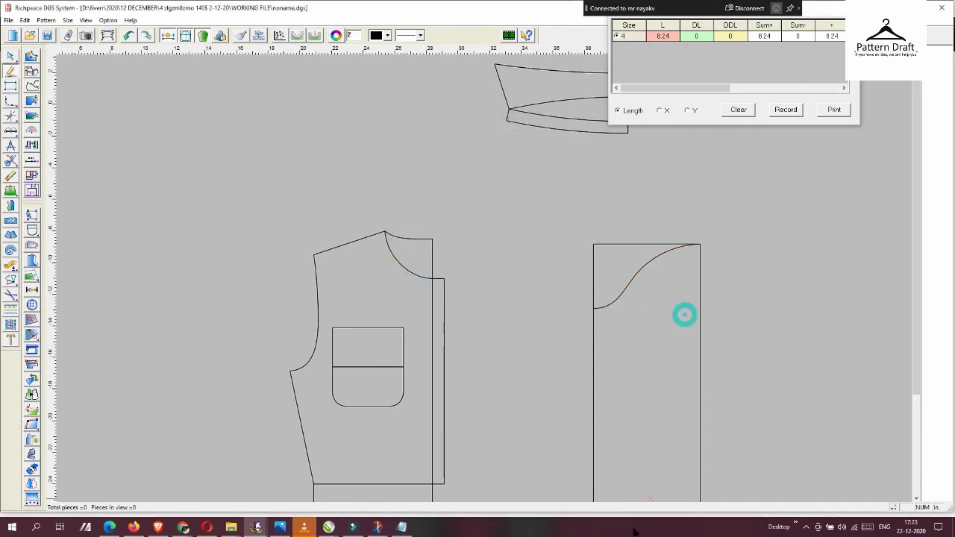
scroll(515, 339, "down", 1)
left_click(504, 368)
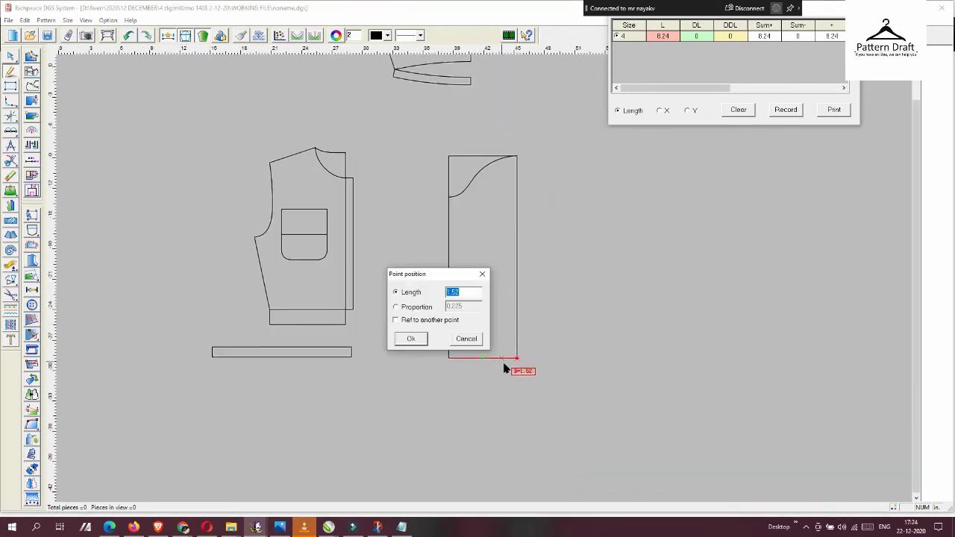
Draw the underarm seam from the 1.62 hem point to the cap; erase the leftover left and top edges
key("Return")
left_click(449, 198)
right_click(558, 200)
left_click(556, 244)
left_click(448, 261)
left_click(458, 156)
Measure the width of the sleeve hem
right_click(488, 313)
left_click(518, 321)
left_click(477, 360)
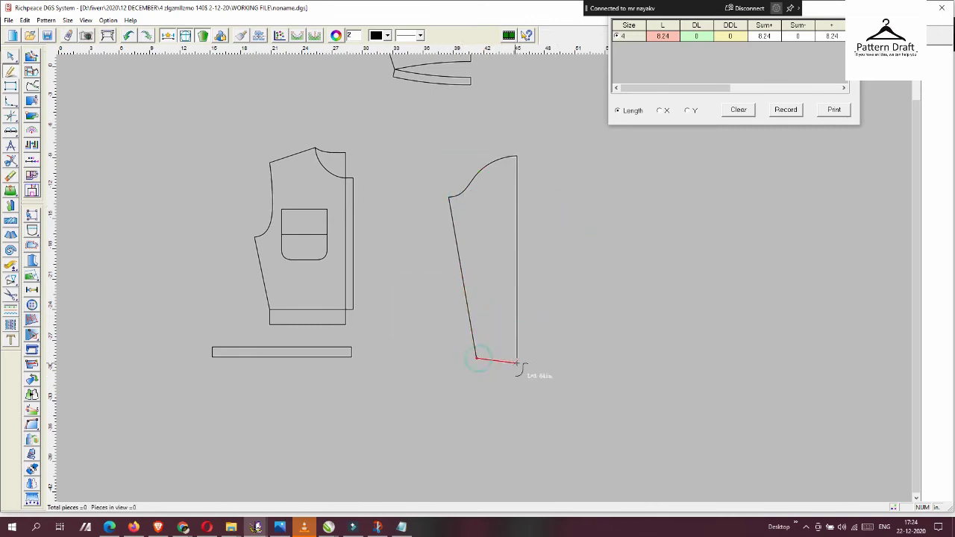
right_click(486, 258)
left_click(422, 168)
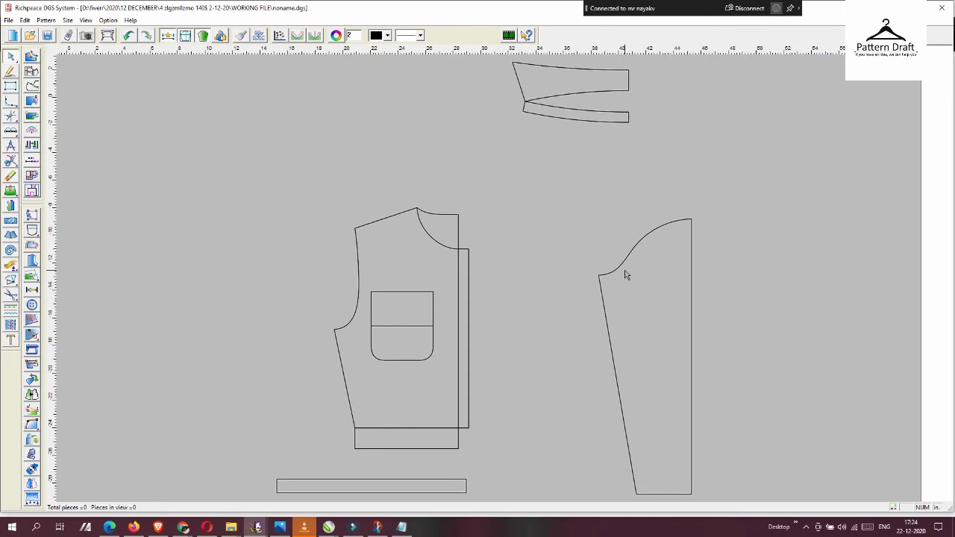
Extract the sleeve, upper collar and collar strip as separate pattern pieces
scroll(533, 305, "down", 1)
scroll(531, 329, "up", 1)
left_click(11, 294)
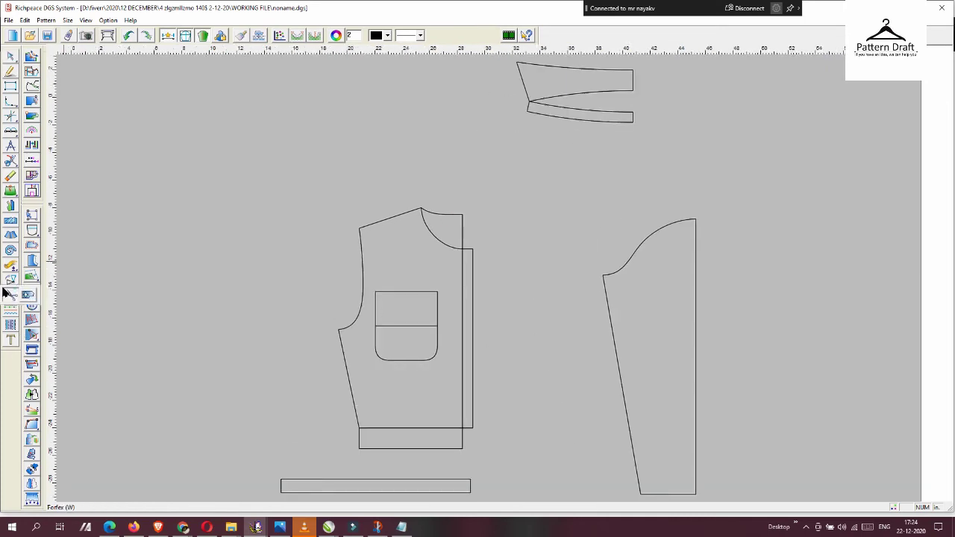
left_click_drag(581, 220, 763, 495)
left_click_drag(498, 62, 642, 98)
left_click_drag(573, 113, 735, 133, "ctrl")
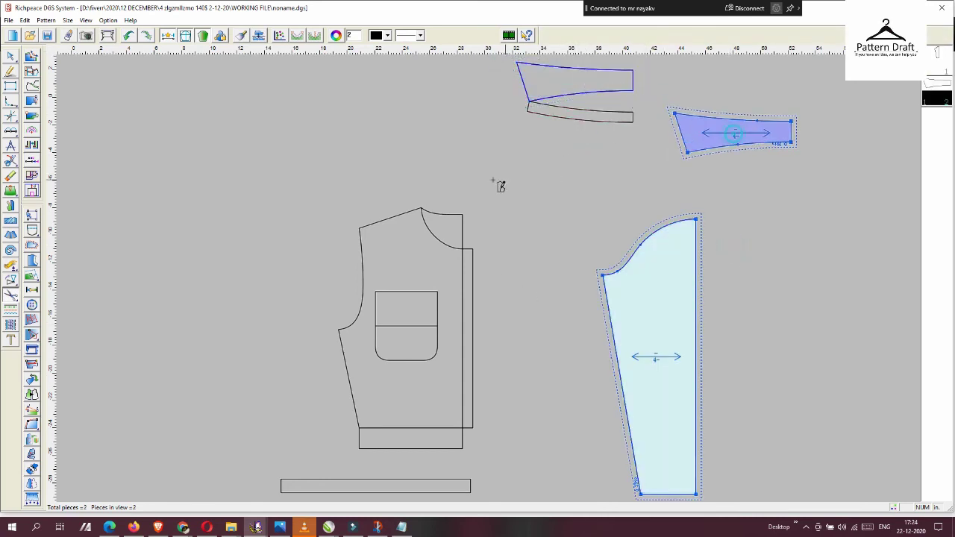
left_click_drag(530, 185, 631, 107)
right_click(578, 104)
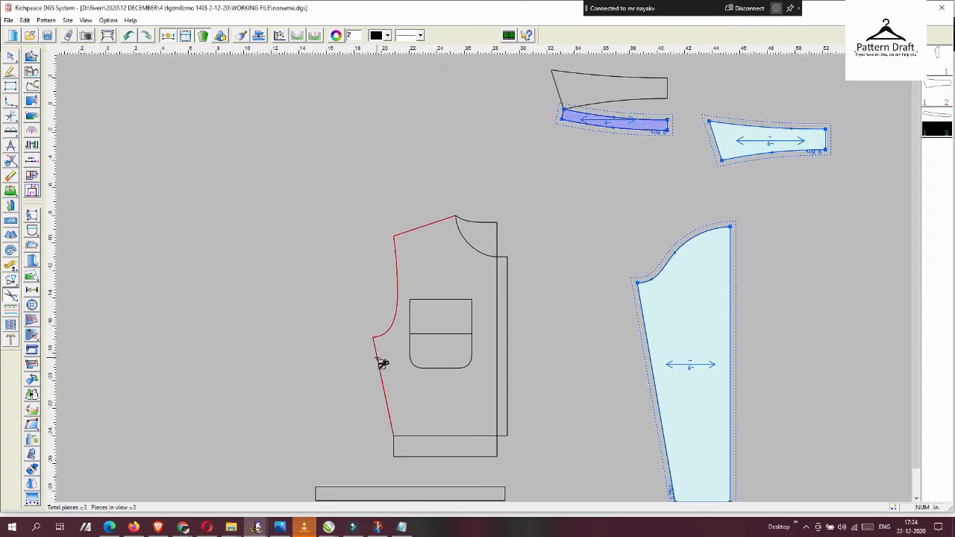
Extract both front bodice panels as pieces, including the pocket lines in the first
left_click(507, 411)
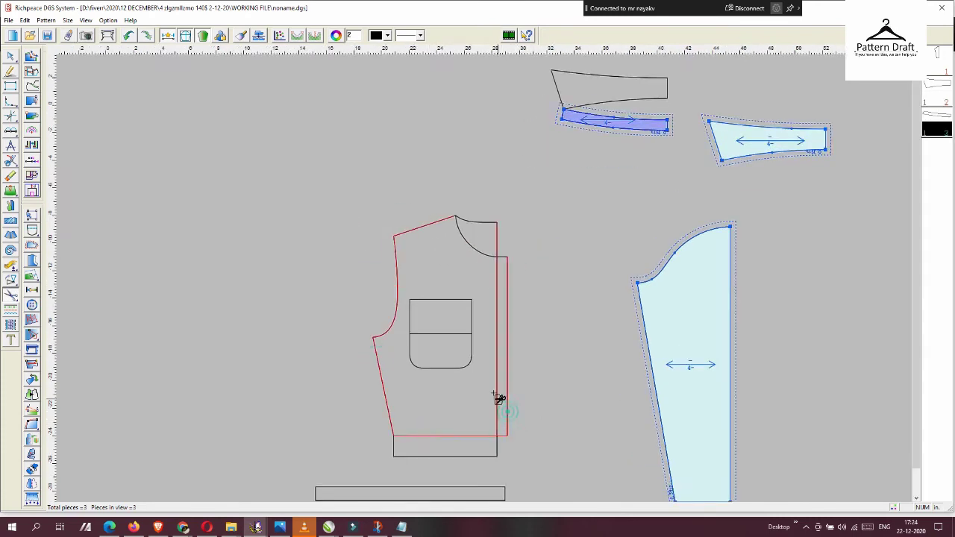
right_click(508, 264)
left_click_drag(409, 293, 469, 351)
right_click(470, 351)
left_click_drag(451, 400, 239, 359)
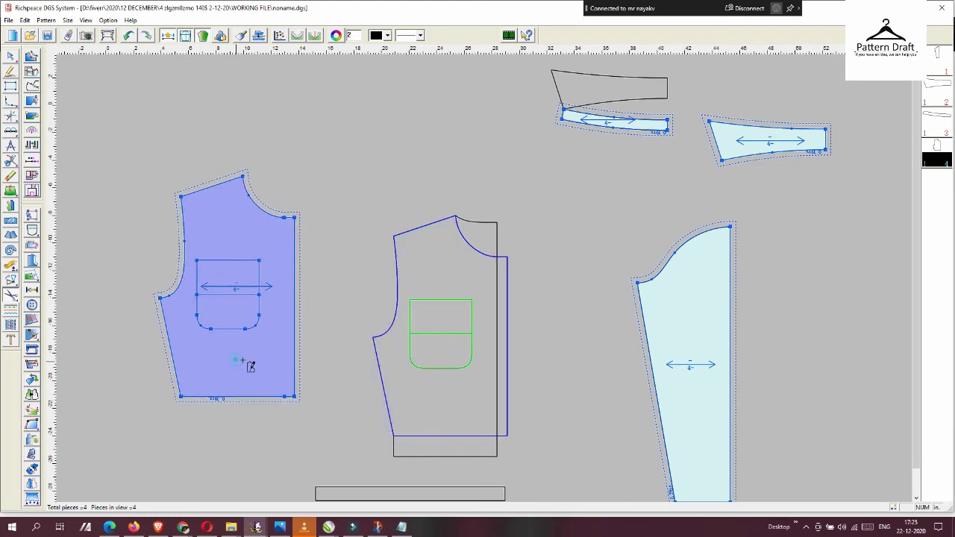
left_click(364, 240)
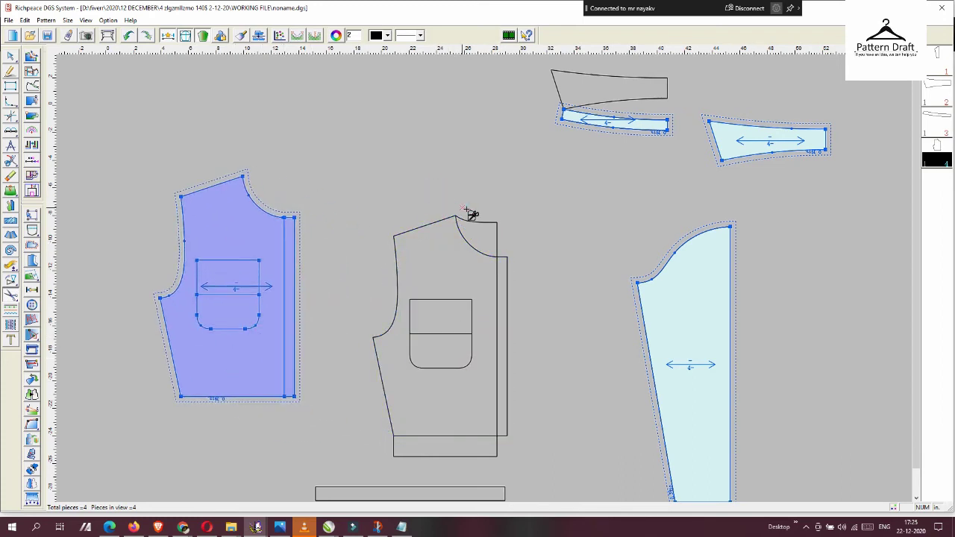
left_click(464, 435)
right_click(420, 252)
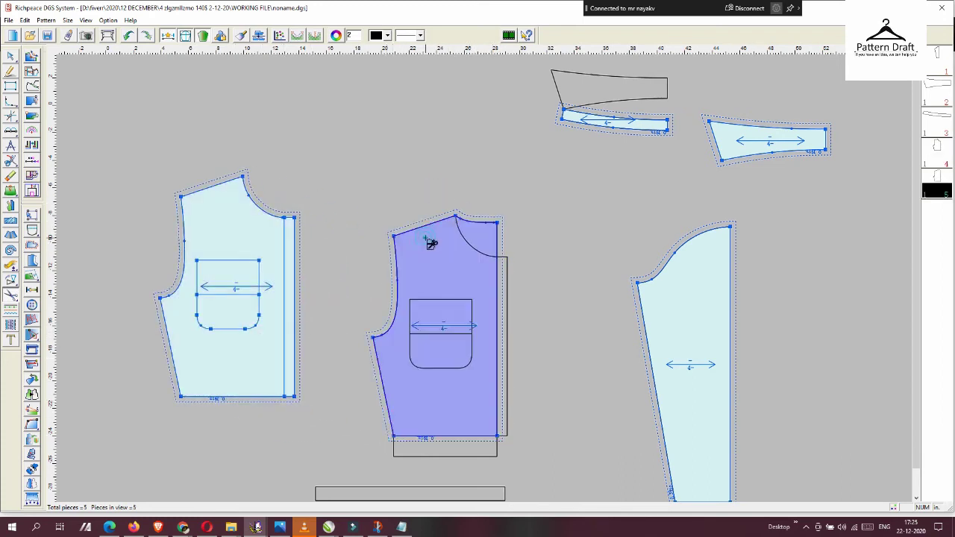
left_click(347, 146)
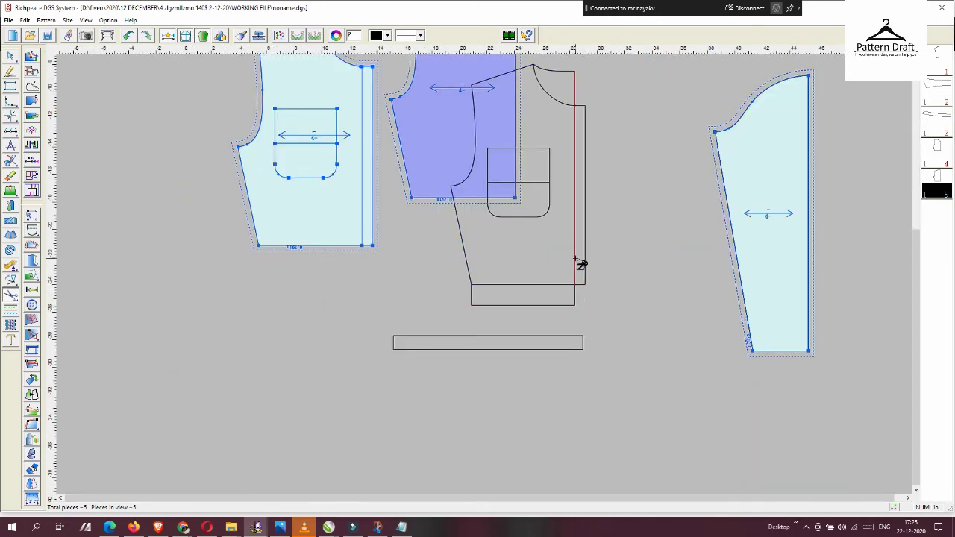
Turn the traced band rectangle into a new piece and place it under the front bodice
right_click(593, 291)
left_click(632, 277)
scroll(495, 250, "up", 2)
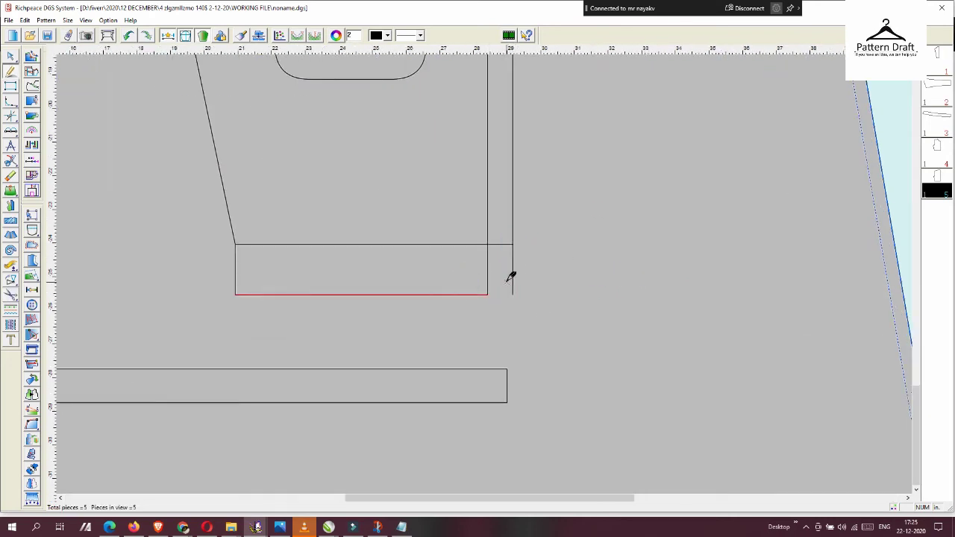
left_click(512, 253)
right_click(426, 279)
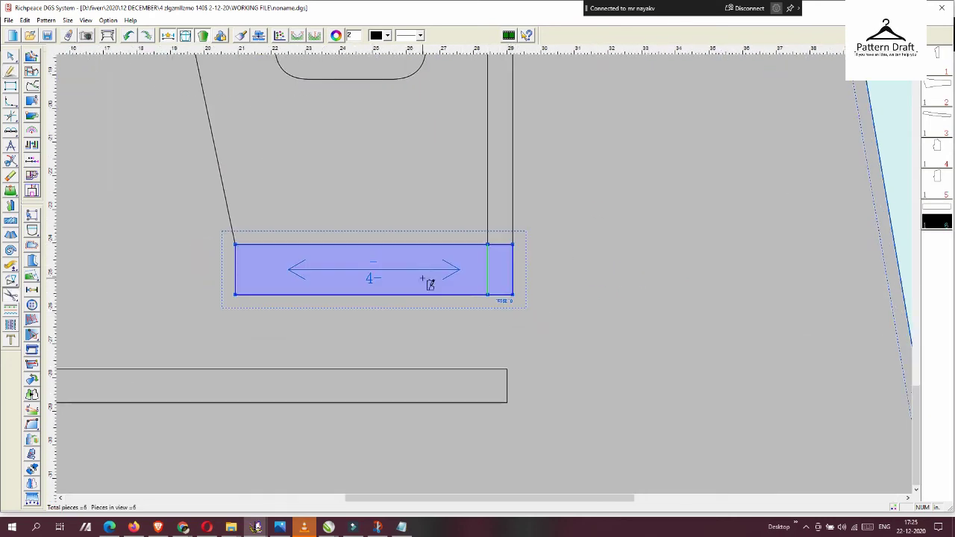
scroll(296, 224, "down", 2)
left_click_drag(296, 225, 301, 233)
Mirror the band about its short edge into a full-length strip, then deselect it
left_click(33, 482)
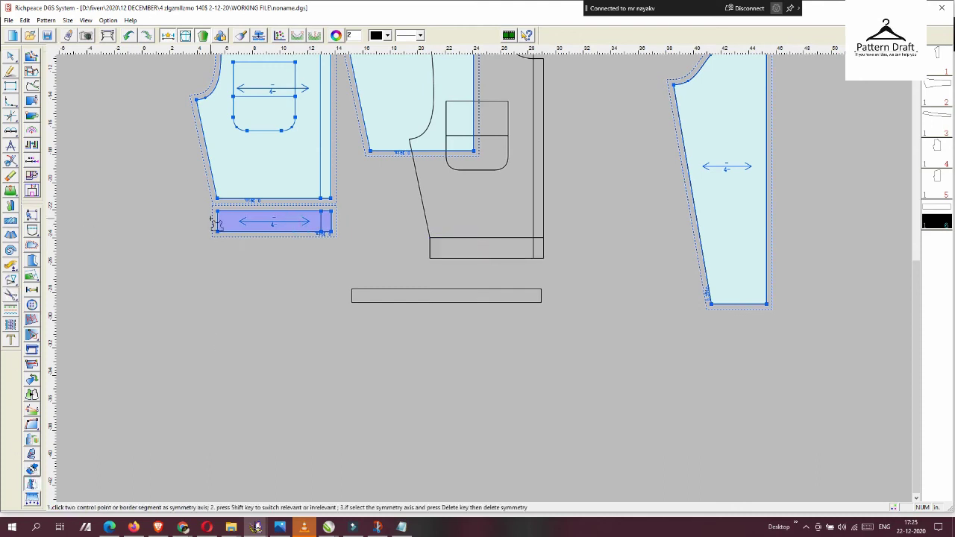
left_click(216, 223)
left_click(100, 223)
scroll(492, 287, "down", 1)
scroll(493, 288, "up", 1)
right_click(418, 246)
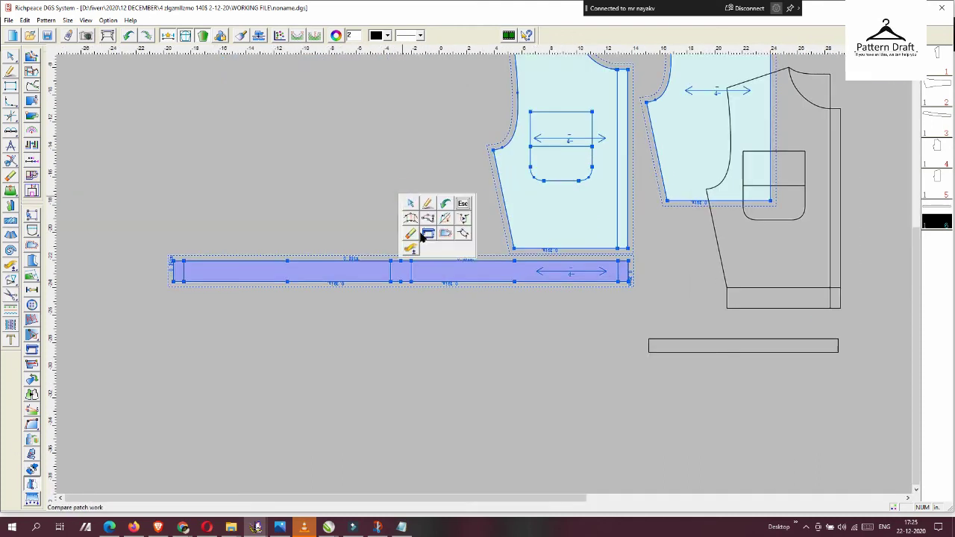
left_click(422, 281)
right_click(403, 223)
key("Escape")
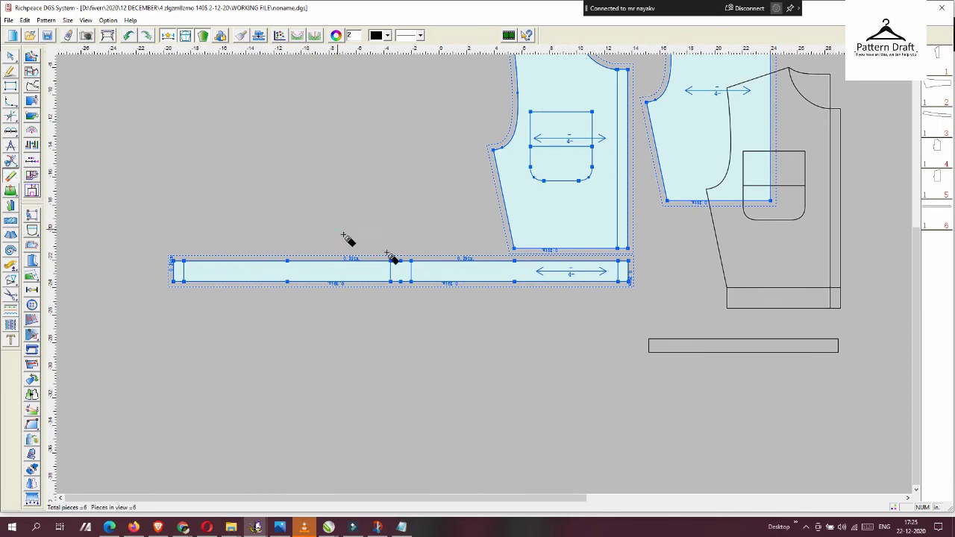
Select the back bodice piece
scroll(343, 205, "down", 3)
scroll(285, 192, "up", 4)
scroll(339, 274, "down", 3)
left_click(339, 274)
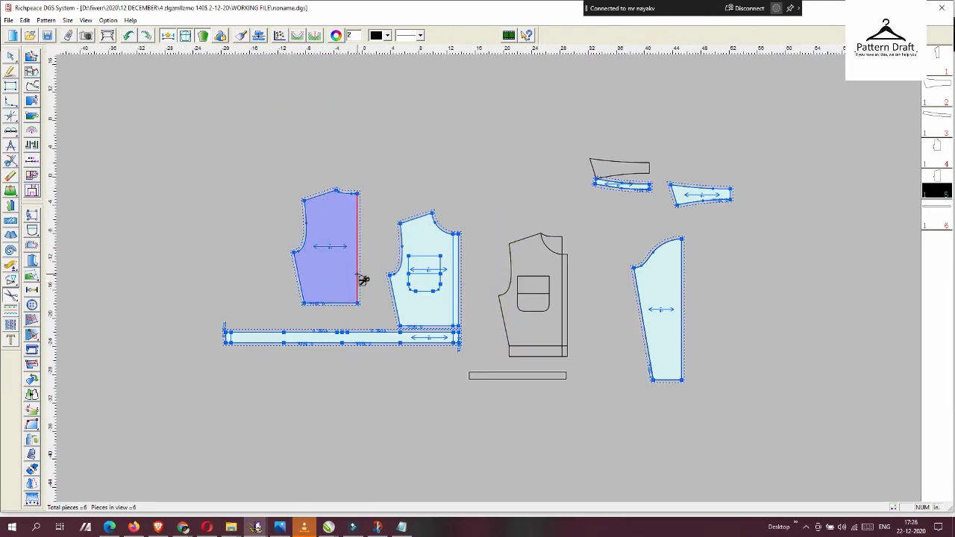
Close the pocket outline into its own patch pocket piece
scroll(499, 282, "up", 3)
left_click(555, 315)
right_click(575, 247)
scroll(505, 221, "down", 3)
scroll(486, 279, "up", 1)
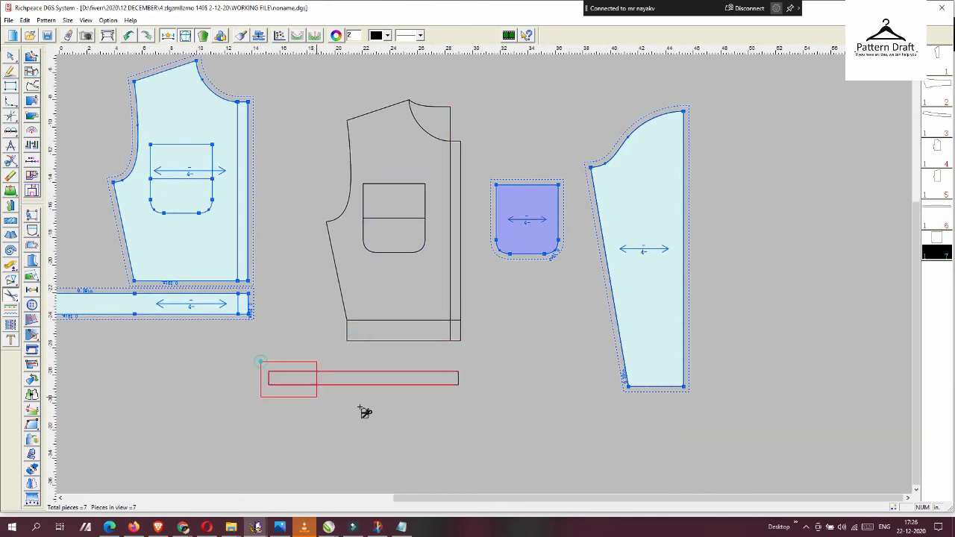
Make the small rectangle a separate piece and place it above the pocket
left_click_drag(364, 412, 603, 261)
scroll(379, 298, "down", 3)
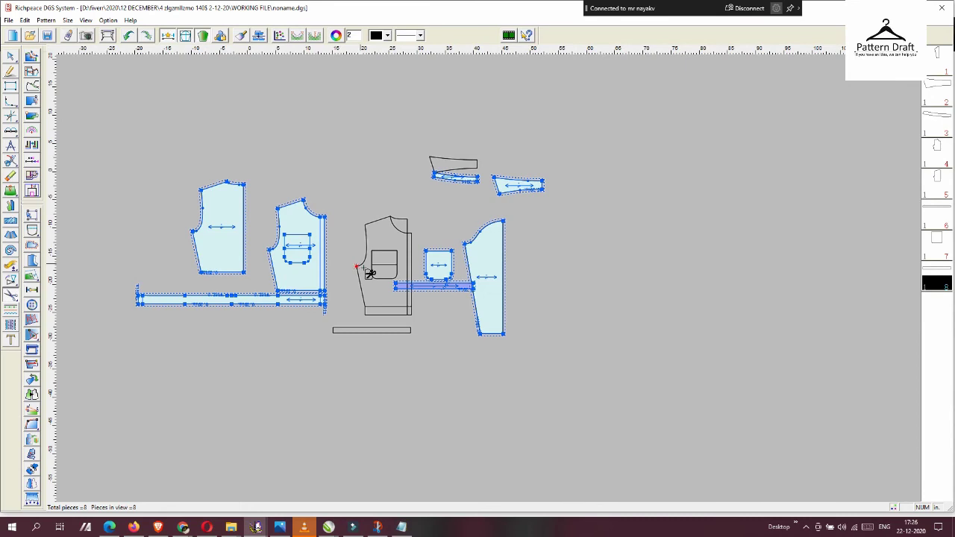
scroll(369, 274, "up", 3)
left_click_drag(570, 260, 699, 189)
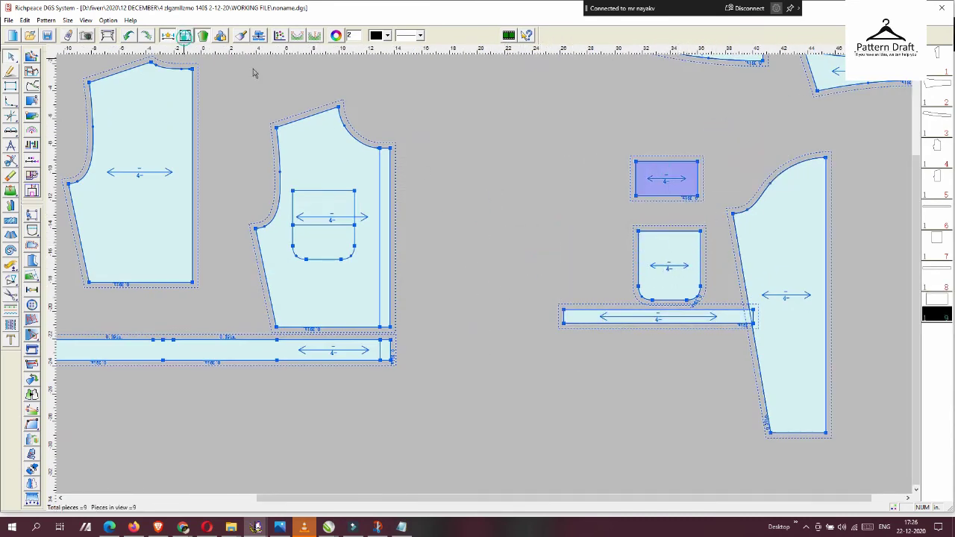
Use Stepped and Compare to walk the strip's length along the pocket edge
right_click(457, 288)
left_click(481, 322)
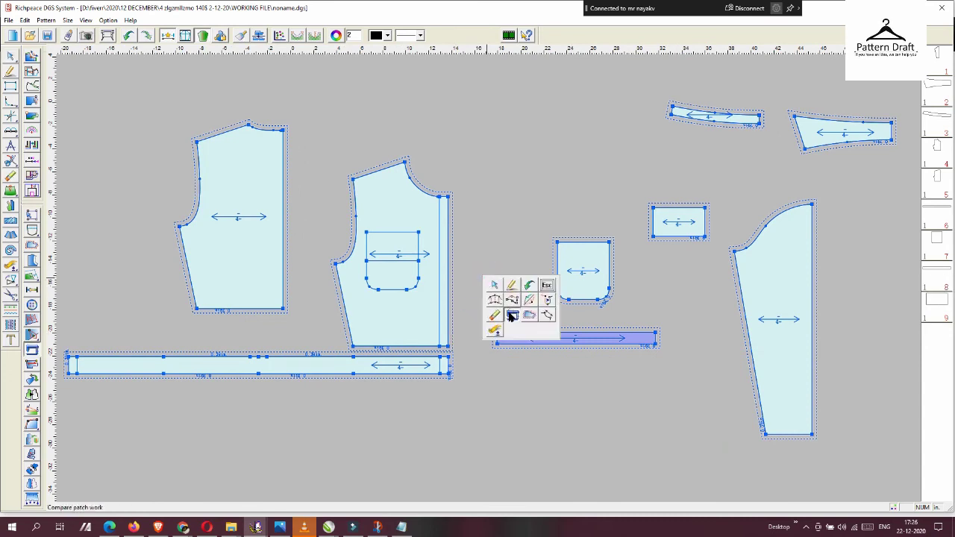
left_click(556, 242)
left_click_drag(512, 260, 790, 258)
scroll(508, 281, "up", 3)
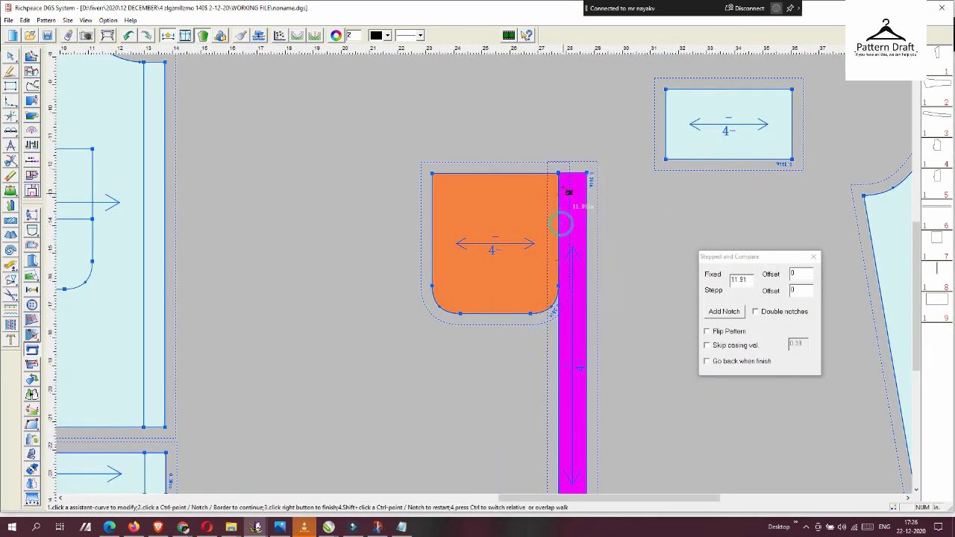
right_click(614, 239)
scroll(614, 238, "down", 1)
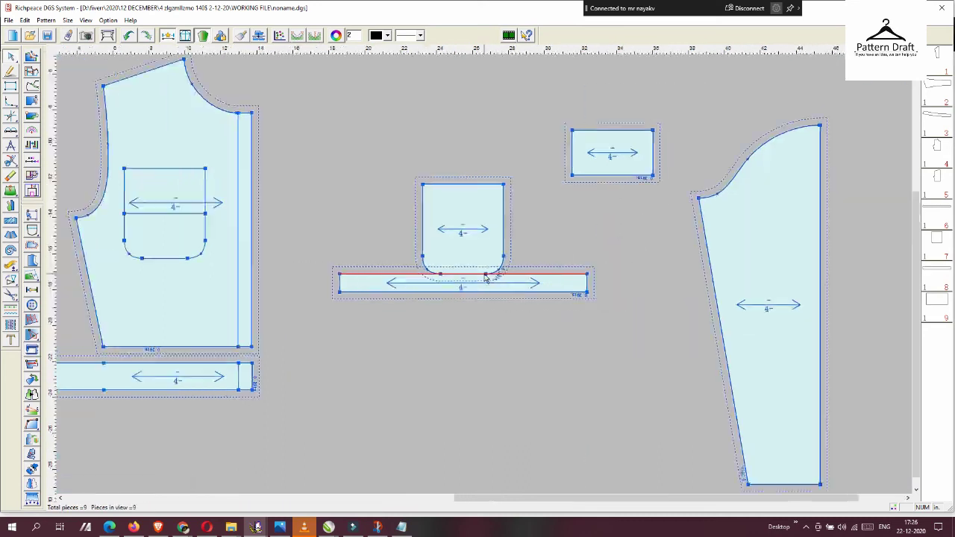
scroll(394, 282, "down", 1)
Arrange the strip, bodices, collar, pocket, small rectangle, sleeve and top strip into a compact group
left_click_drag(370, 373, 600, 449)
left_click_drag(396, 314, 446, 330)
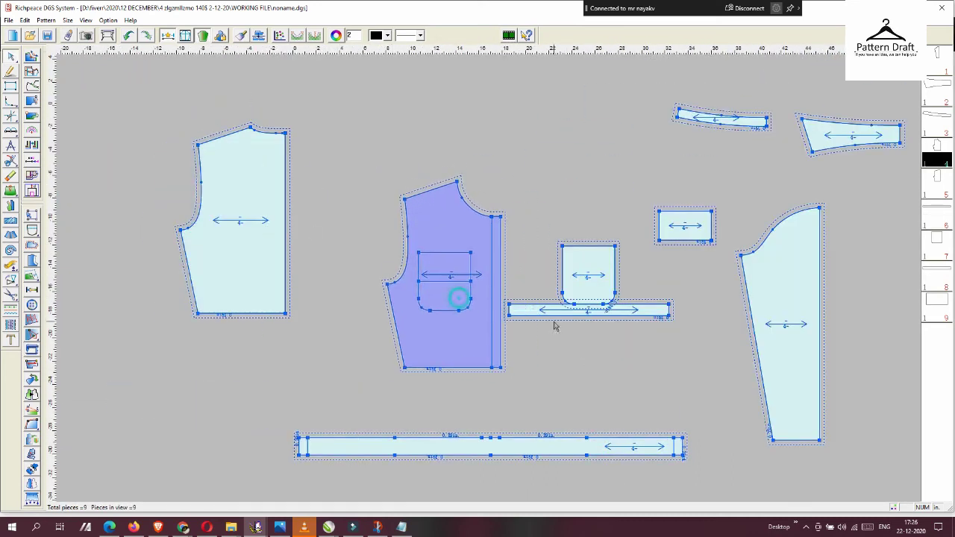
left_click_drag(589, 310, 482, 409)
left_click_drag(287, 289, 373, 352)
left_click_drag(439, 317, 443, 325)
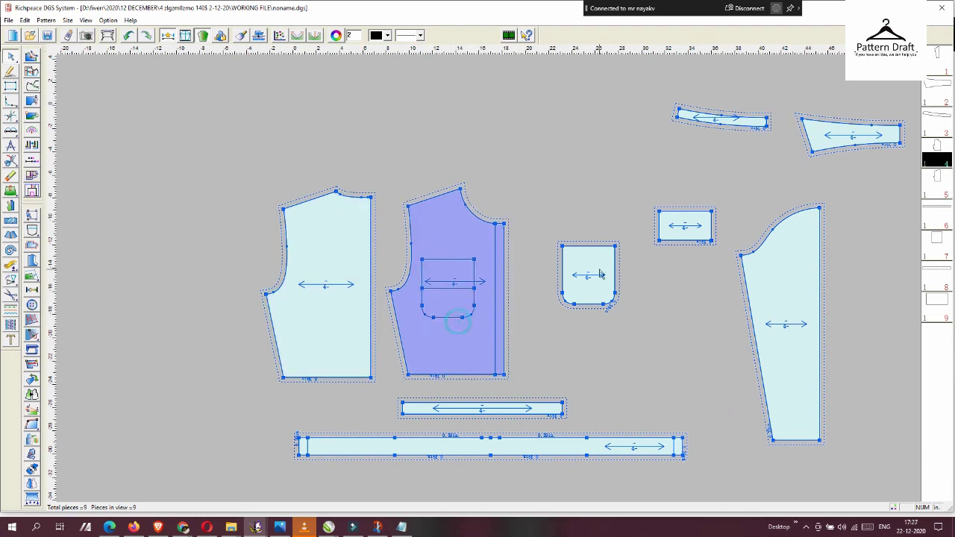
left_click_drag(589, 269, 550, 345)
left_click_drag(681, 224, 545, 287)
left_click_drag(787, 323, 625, 292)
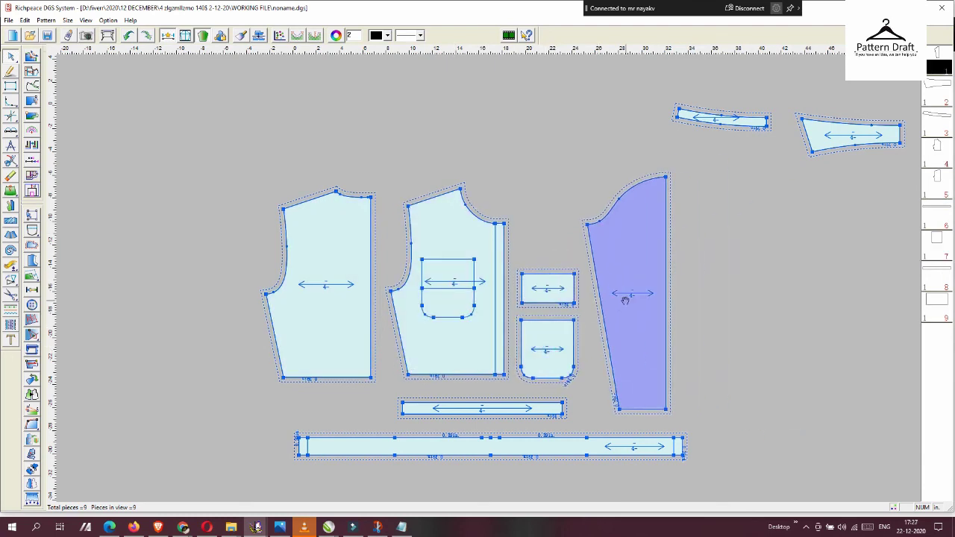
left_click_drag(884, 129, 544, 149)
left_click_drag(691, 113, 489, 108)
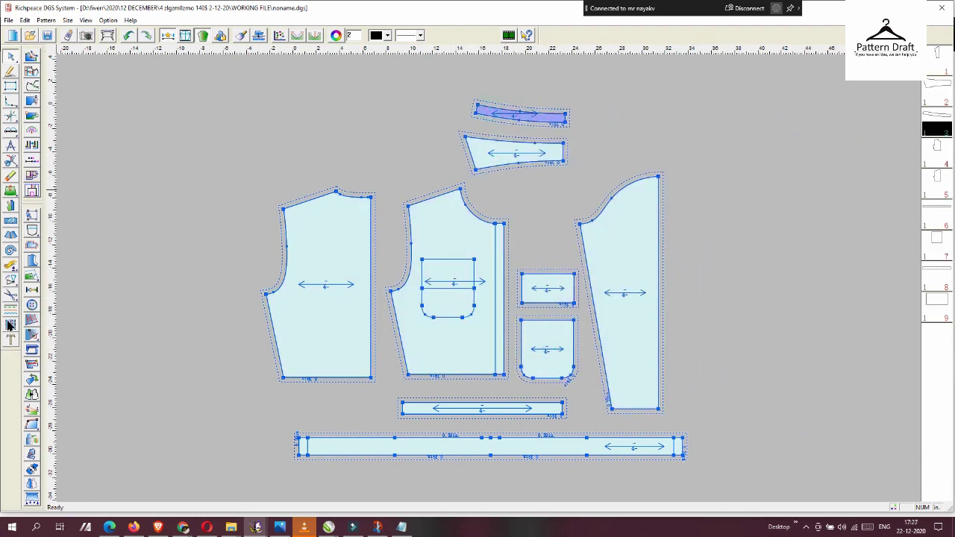
Mirror the sleeve, collar, top strip and back bodice about their edges, and set a vertical grainline
left_click(29, 331)
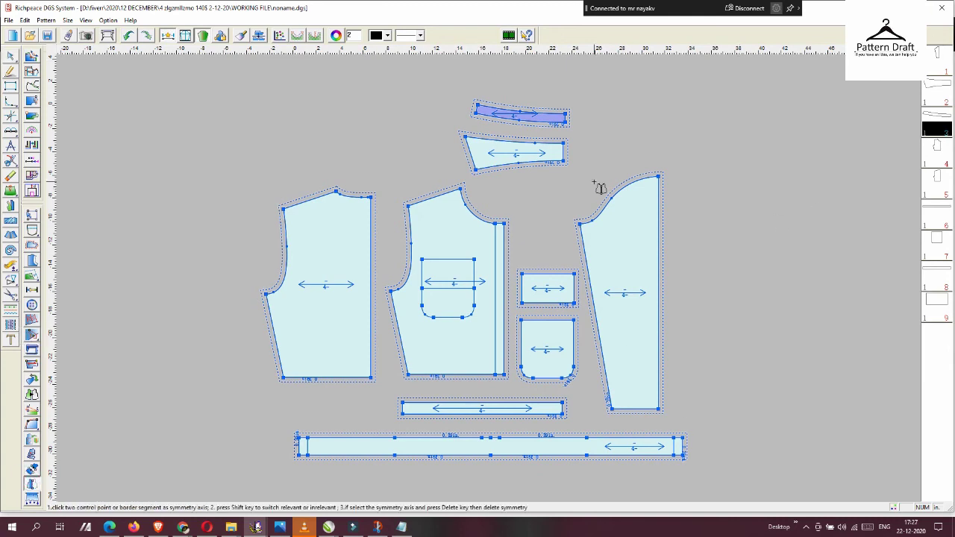
left_click(656, 245)
scroll(526, 280, "up", 3)
left_click(527, 279)
left_click(538, 204)
scroll(433, 307, "down", 5)
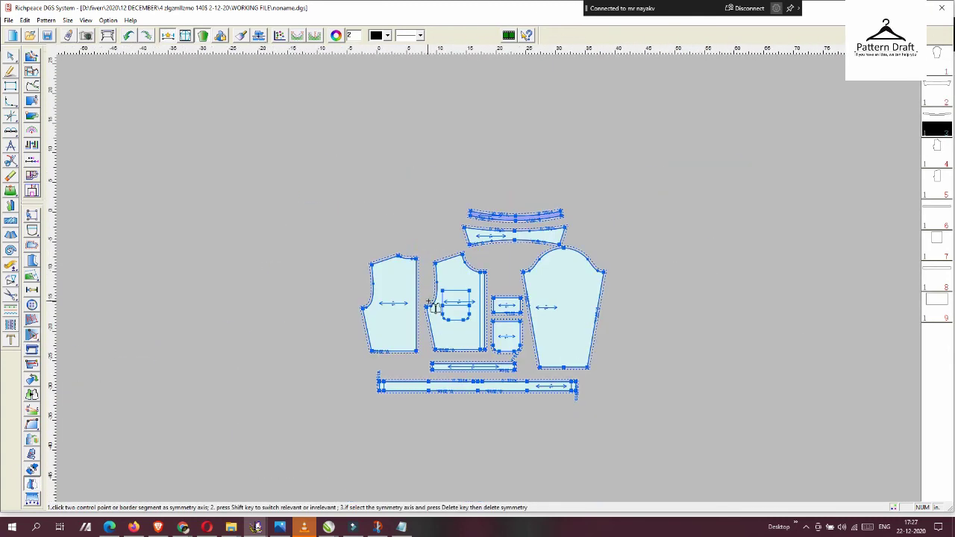
left_click(428, 302)
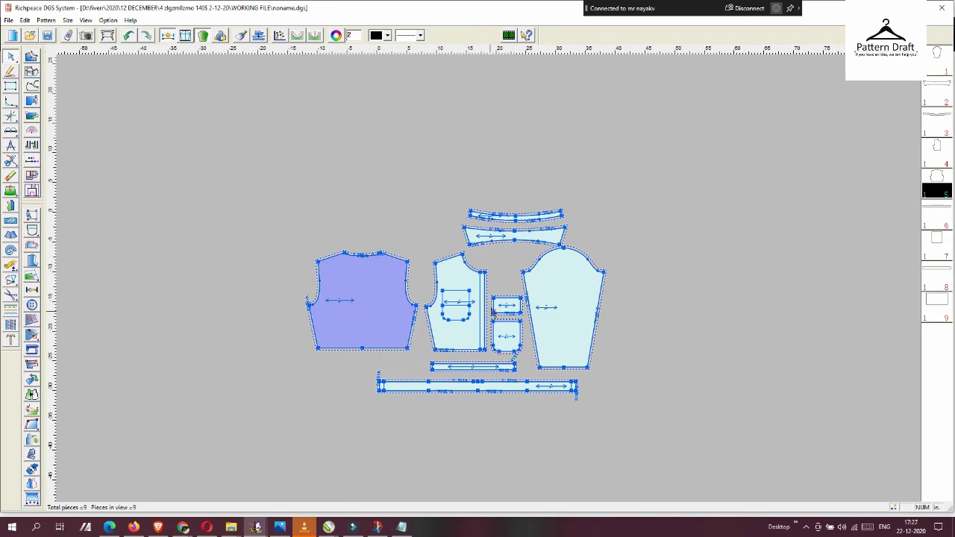
key("F5")
left_click(32, 290)
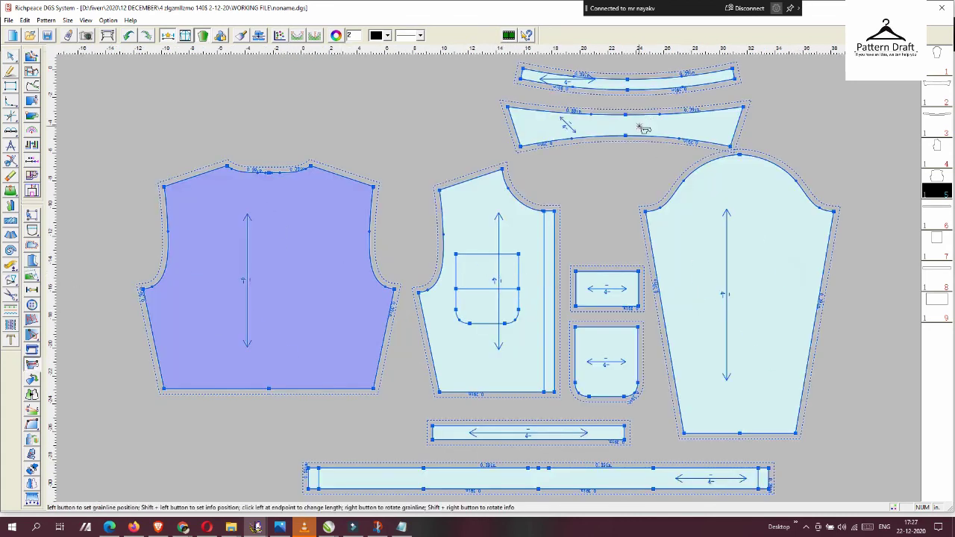
Make the bottom strip's grainline vertical, then redefine grainlines on all pattern pieces of the style
left_click(575, 482)
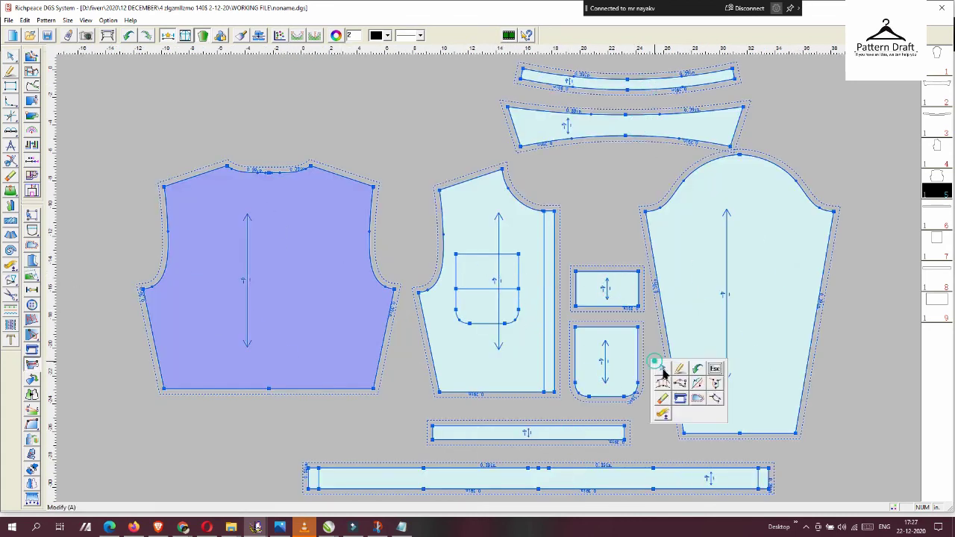
left_click(45, 20)
left_click(72, 202)
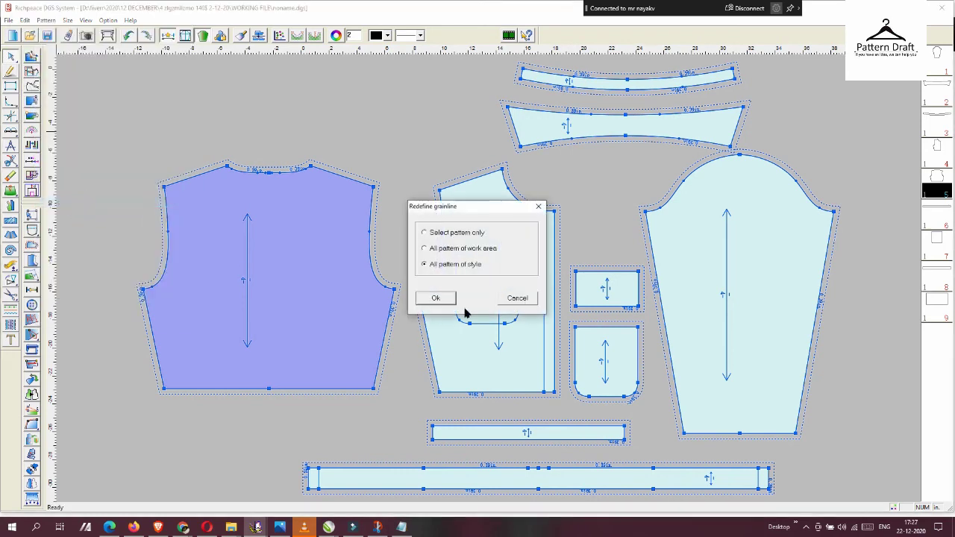
left_click(439, 301)
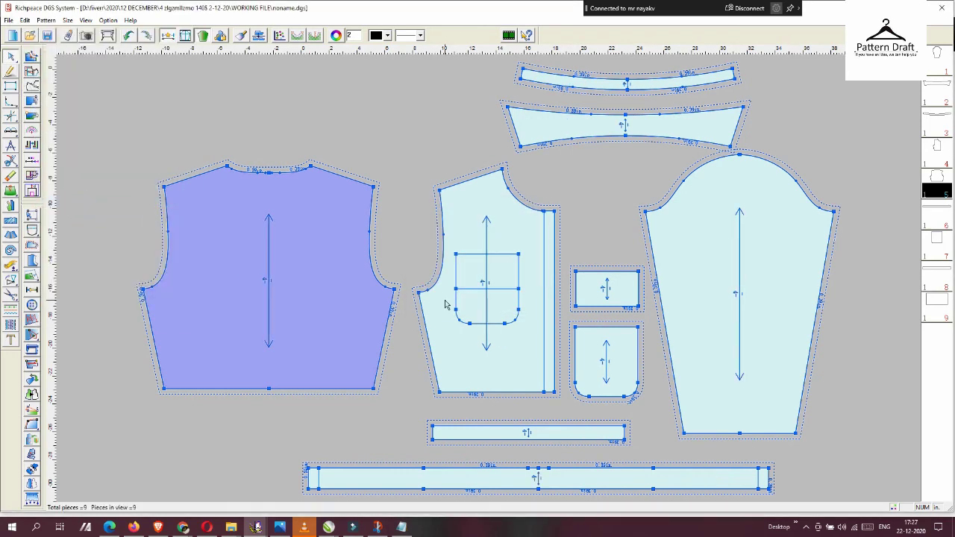
left_click(807, 527)
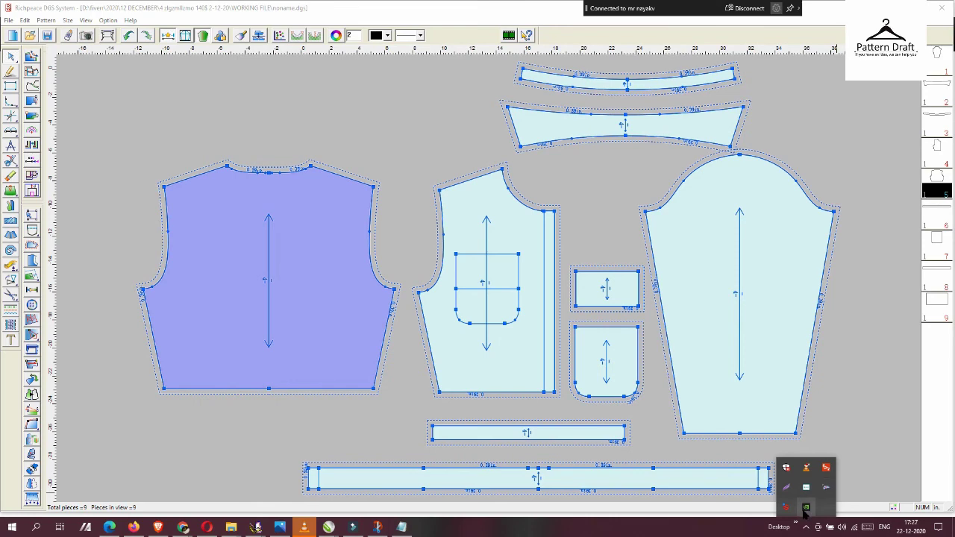